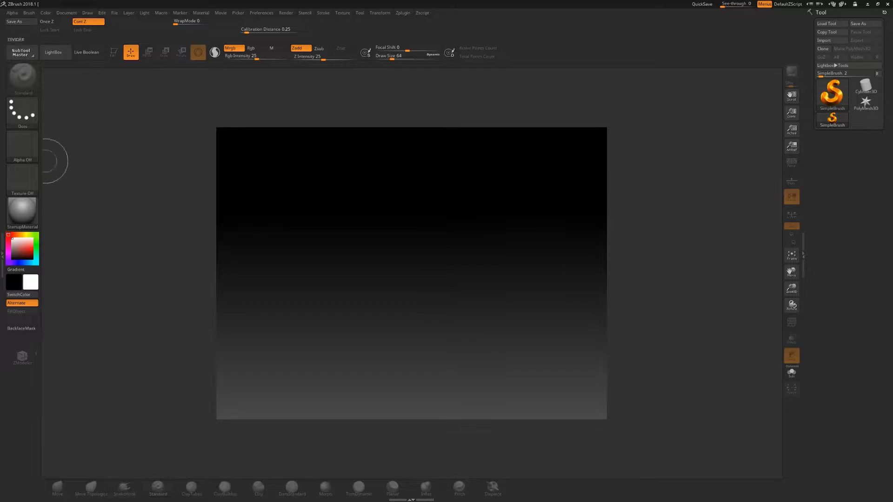
# - Auto-fit the document size to the window
pyautogui.click(66, 13)
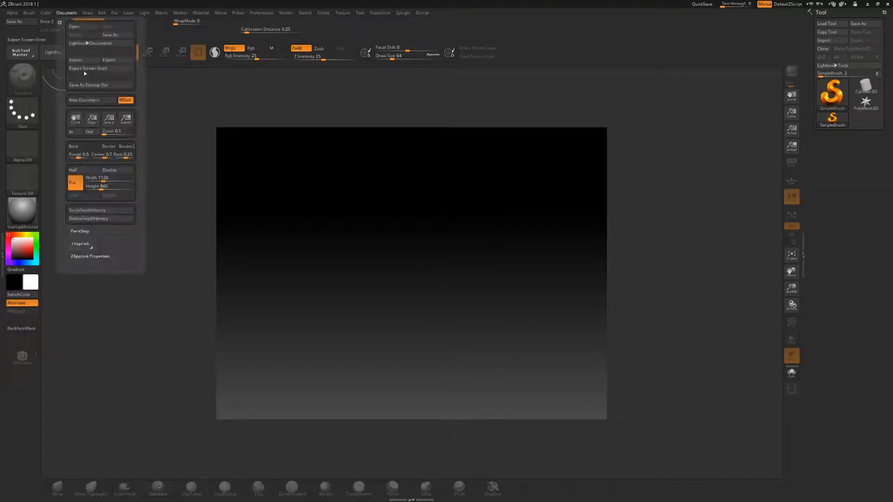
pyautogui.click(124, 100)
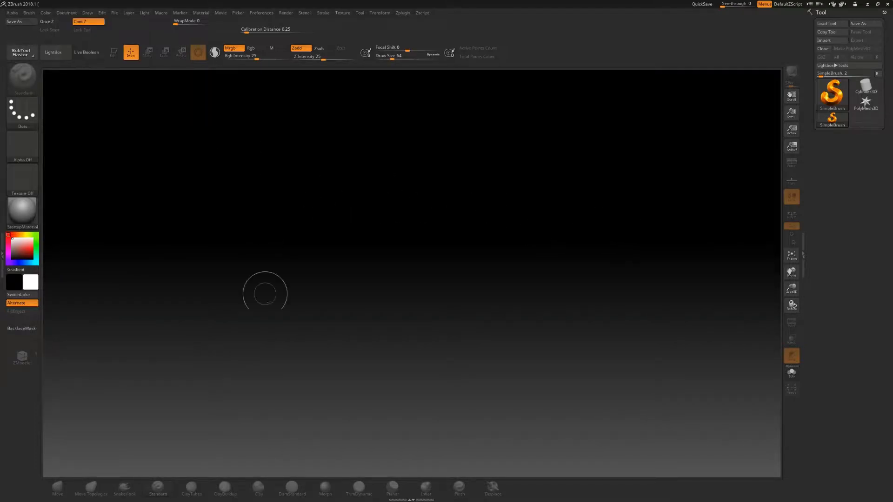
# - Draw a Plane3D tool on the canvas and switch into Edit mode
pyautogui.click(832, 96)
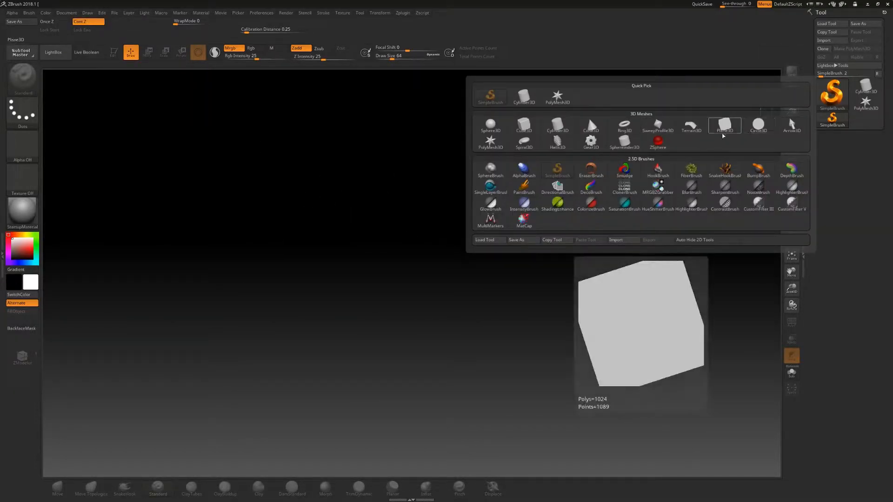
pyautogui.click(727, 125)
pyautogui.moveTo(425, 251); pyautogui.dragTo(411, 420)
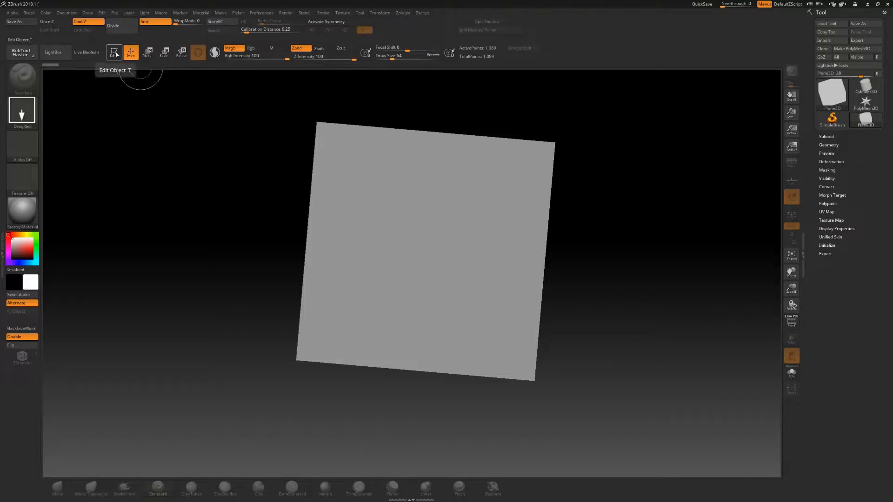
pyautogui.click(114, 53)
# - Turn on the polyframe display and convert the plane into a PolyMesh3D
pyautogui.keyDown('shift'); pyautogui.moveTo(628, 289); pyautogui.dragTo(614, 279); pyautogui.keyUp('shift')
pyautogui.hotkey('shift', 'f')
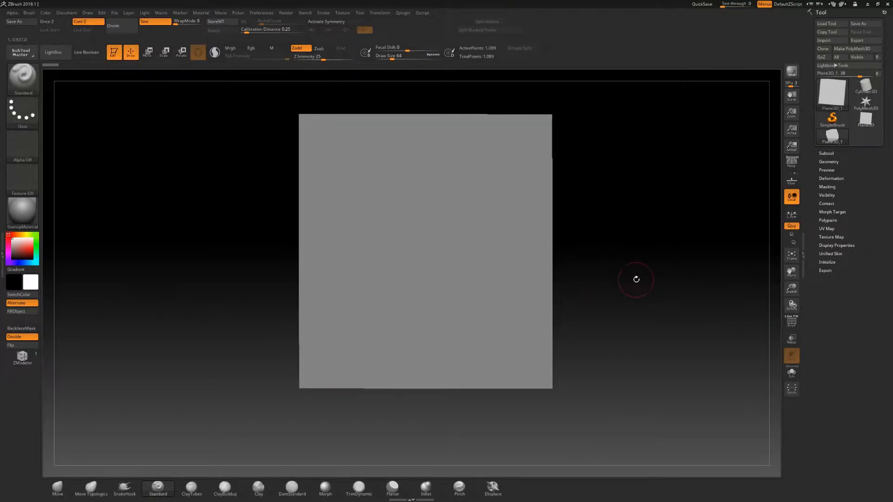
pyautogui.click(794, 325)
pyautogui.click(794, 325)
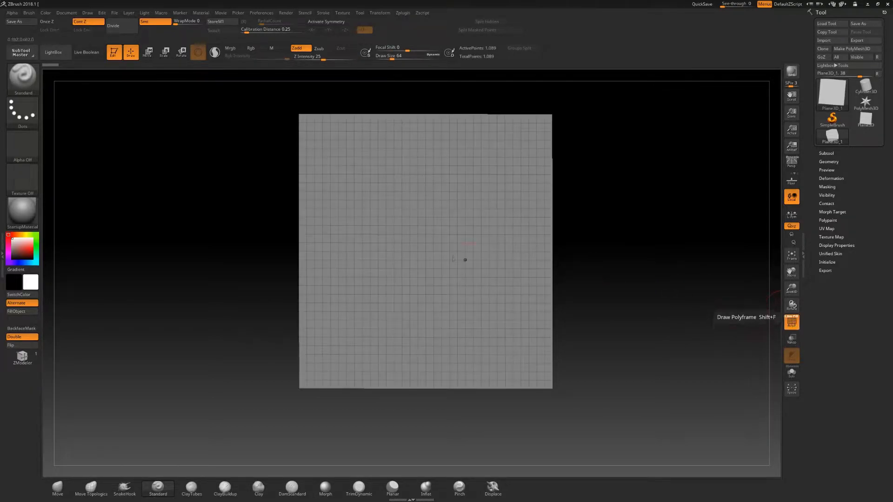
pyautogui.keyDown('shift'); pyautogui.moveTo(681, 283); pyautogui.dragTo(561, 287); pyautogui.keyUp('shift')
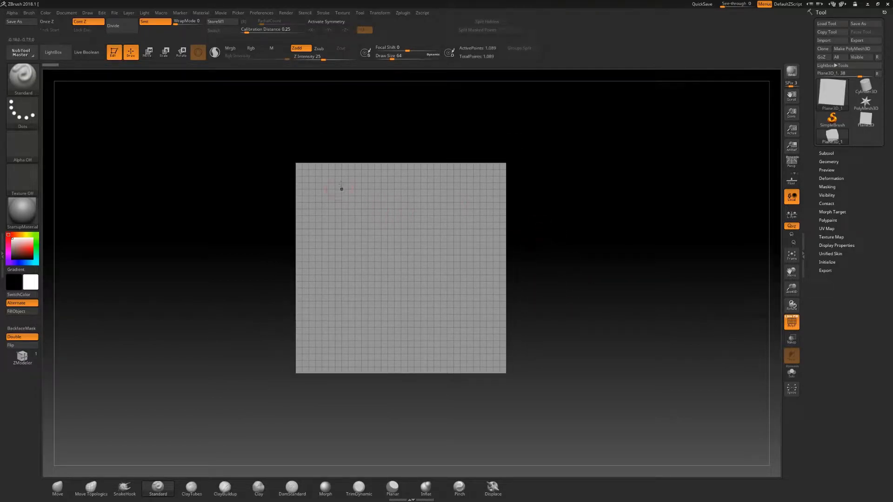
pyautogui.moveTo(836, 93)
pyautogui.click(869, 54)
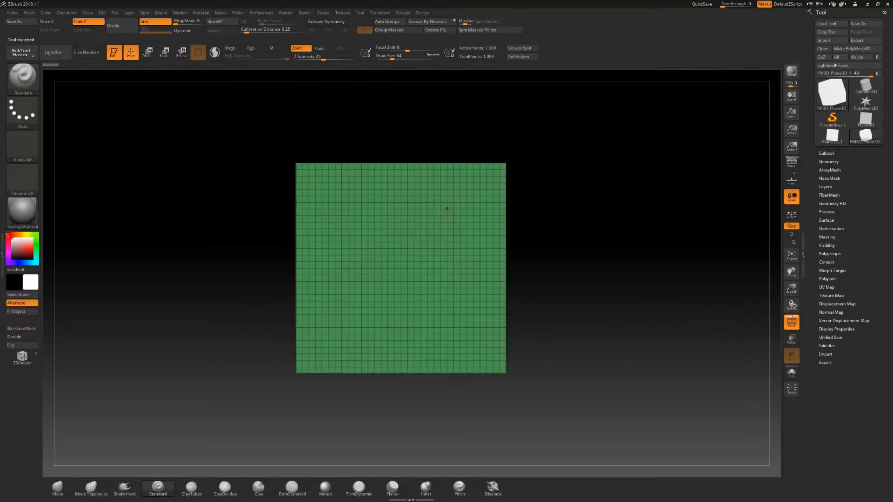
# - Sculpt test strokes across the plane's right edge and undo them
pyautogui.moveTo(413, 228)
pyautogui.mouseDown()
pyautogui.moveTo(460, 253)
pyautogui.moveTo(486, 310)
pyautogui.moveTo(498, 205)
pyautogui.moveTo(508, 311)
pyautogui.moveTo(512, 214)
pyautogui.mouseUp()
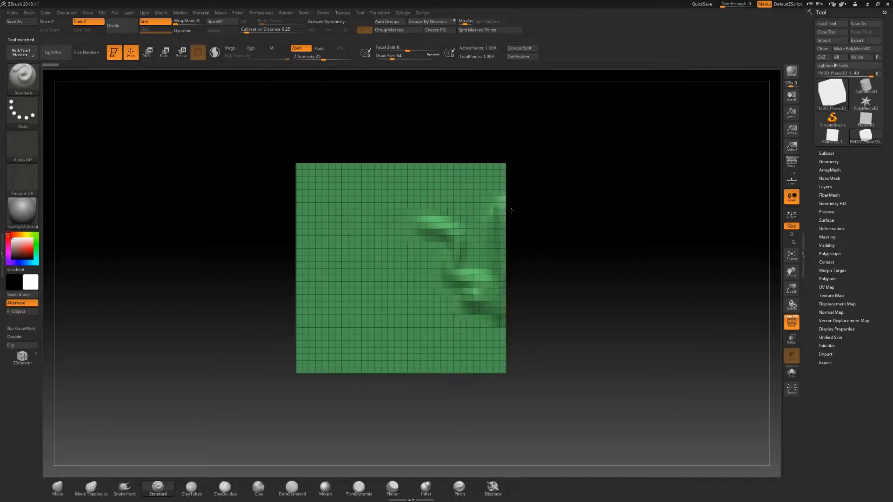
pyautogui.moveTo(508, 257); pyautogui.dragTo(507, 188)
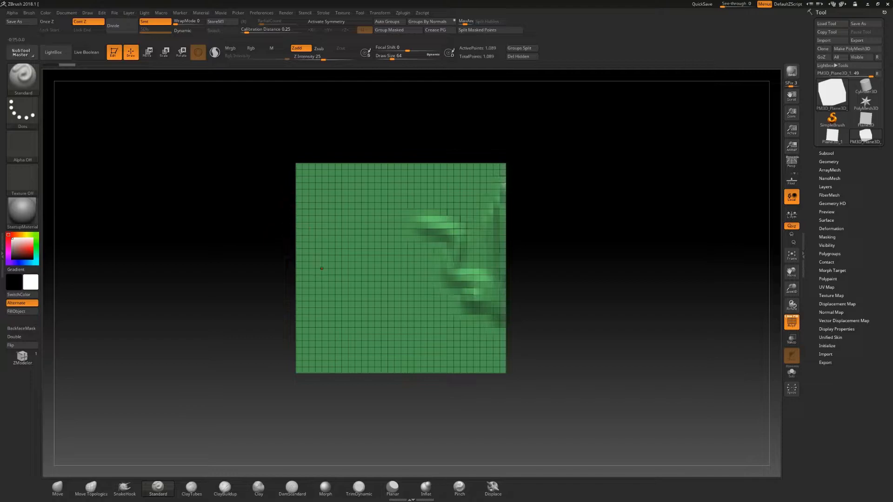
pyautogui.hotkey('ctrl', 'z')
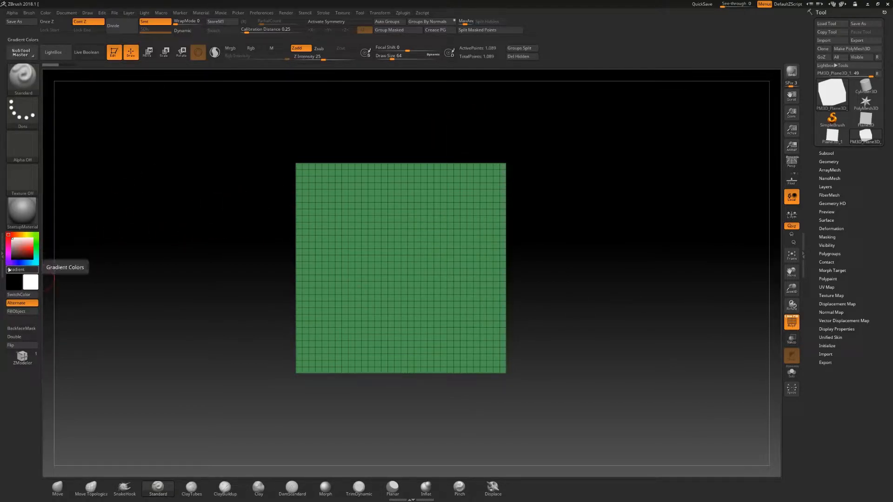
# - Set the Standard brush's Curve WrapMode to 1 and hide the polyframe
pyautogui.click(2, 252)
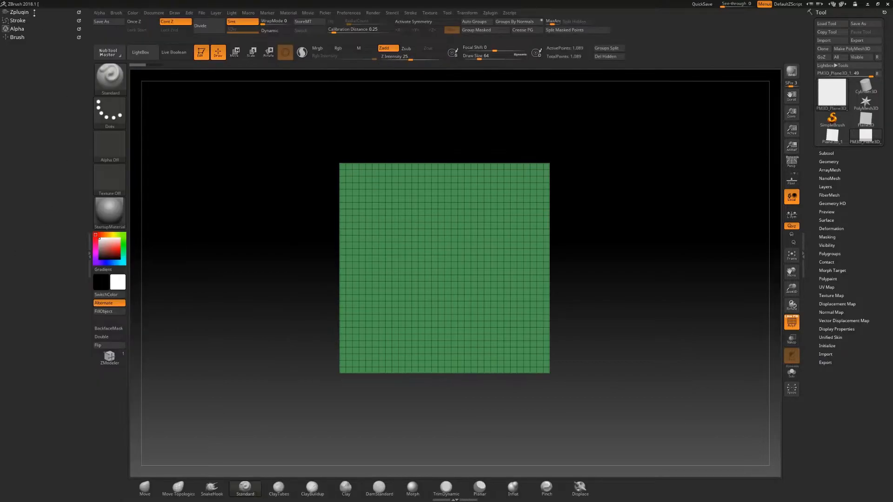
pyautogui.click(17, 37)
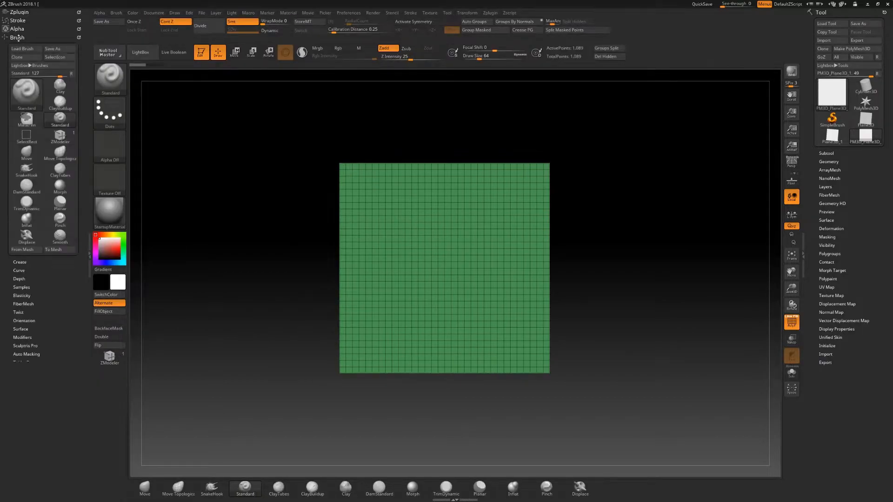
pyautogui.click(19, 270)
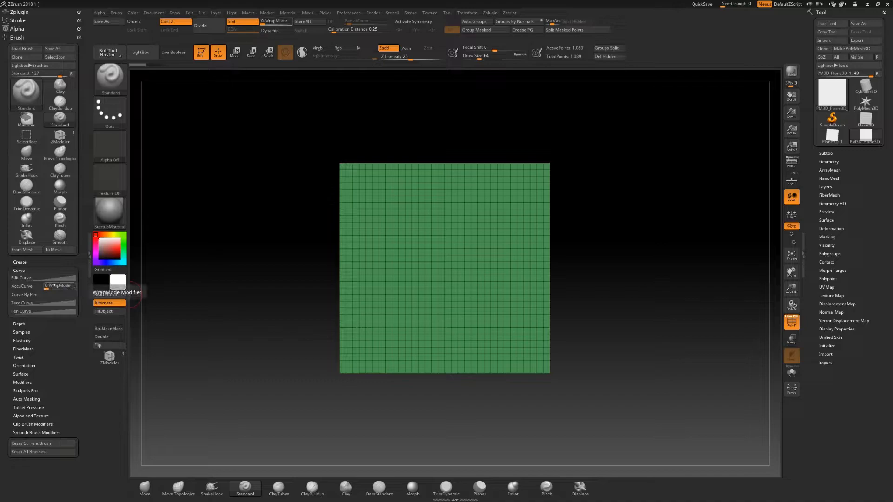
pyautogui.moveTo(46, 289); pyautogui.dragTo(52, 288)
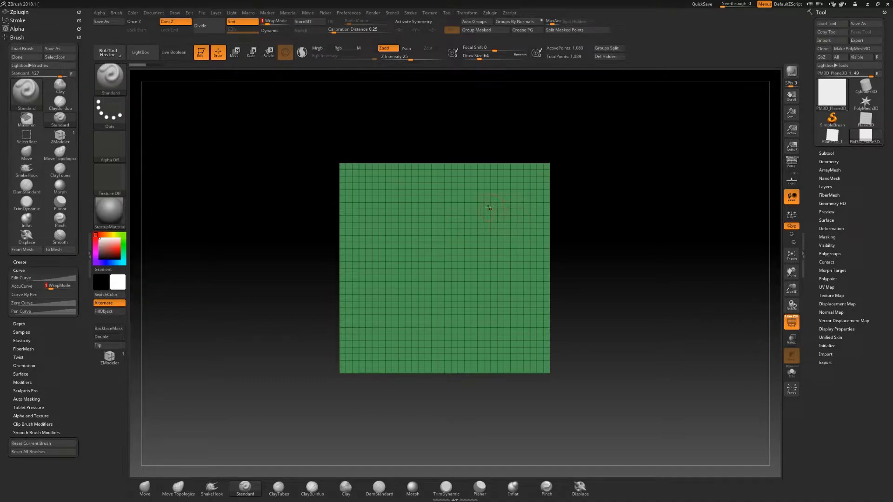
pyautogui.hotkey('shift', 'f')
# - Sculpt test strokes crossing the plane's edges to check the wrapping, and undo them
pyautogui.moveTo(501, 198); pyautogui.dragTo(615, 187)
pyautogui.moveTo(488, 341); pyautogui.dragTo(482, 406)
pyautogui.moveTo(369, 347); pyautogui.dragTo(369, 412)
pyautogui.moveTo(523, 267); pyautogui.dragTo(605, 267)
pyautogui.press('ctrl')
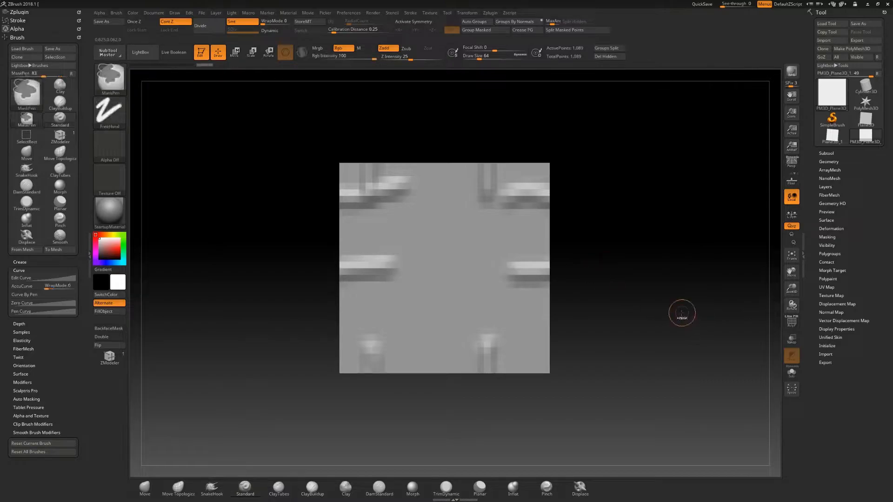
pyautogui.hotkey('ctrl', 'z')
pyautogui.hotkey('ctrl', 'z')
pyautogui.hotkey('ctrl', 'z')
pyautogui.hotkey('ctrl', 'z')
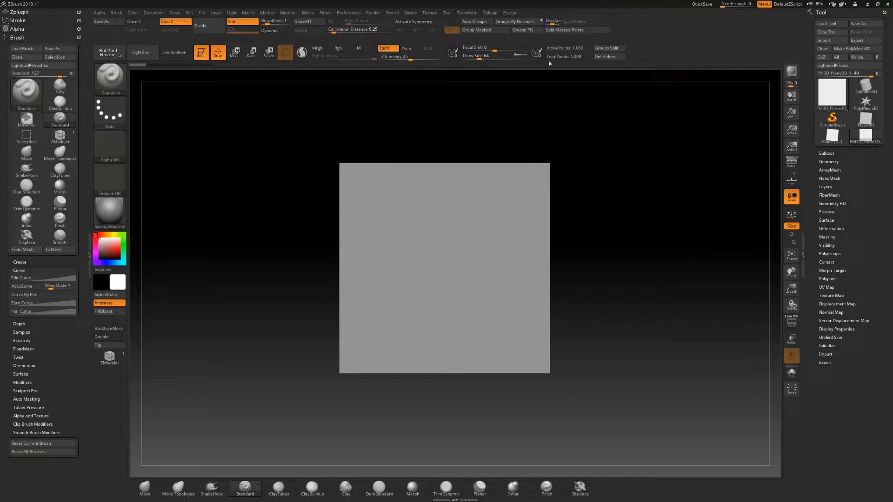
# - Sculpt several wrapping test strokes across and beyond the plane's edges with the Standard brush
pyautogui.click(90, 255)
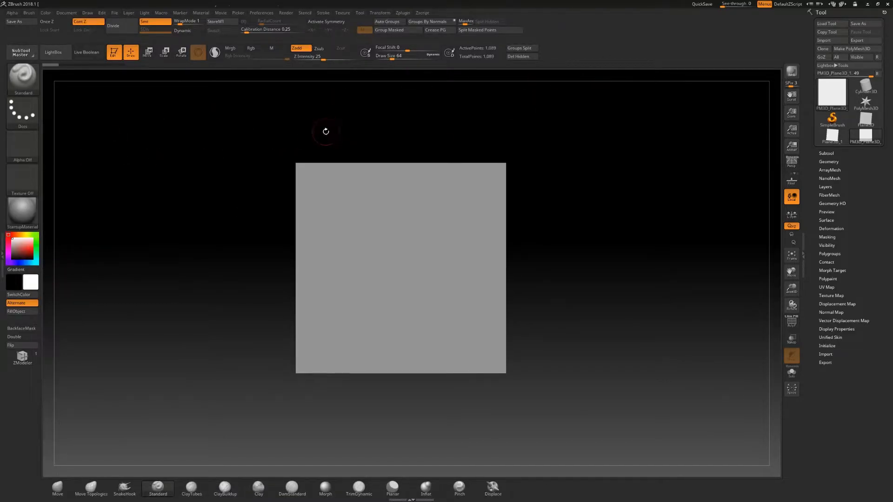
pyautogui.moveTo(449, 235)
pyautogui.mouseDown()
pyautogui.moveTo(552, 245)
pyautogui.moveTo(614, 232)
pyautogui.mouseUp()
pyautogui.moveTo(467, 302); pyautogui.dragTo(579, 349)
pyautogui.moveTo(467, 188); pyautogui.dragTo(567, 167)
pyautogui.moveTo(420, 196); pyautogui.dragTo(464, 128)
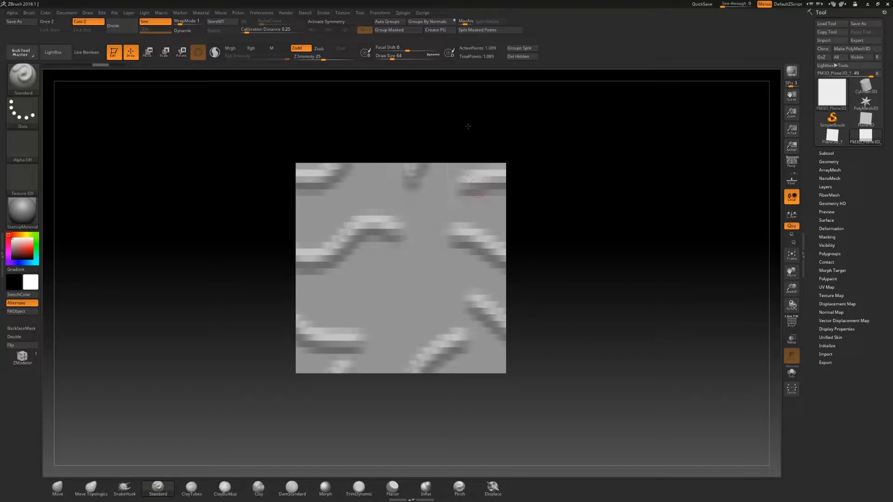
pyautogui.moveTo(392, 360); pyautogui.dragTo(389, 390)
pyautogui.moveTo(373, 285); pyautogui.dragTo(275, 299)
pyautogui.moveTo(341, 213); pyautogui.dragTo(254, 236)
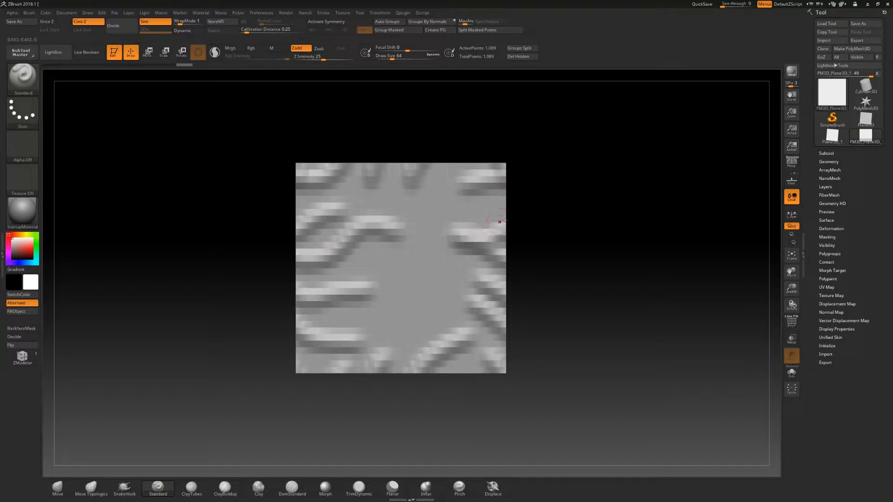
pyautogui.moveTo(551, 297)
pyautogui.mouseDown()
pyautogui.moveTo(544, 281)
pyautogui.moveTo(549, 300)
pyautogui.mouseUp()
# - Switch to the Move brush, set its WrapMode to 1 and its draw size to about 197
pyautogui.press('b')
pyautogui.press('m')
pyautogui.press('v')
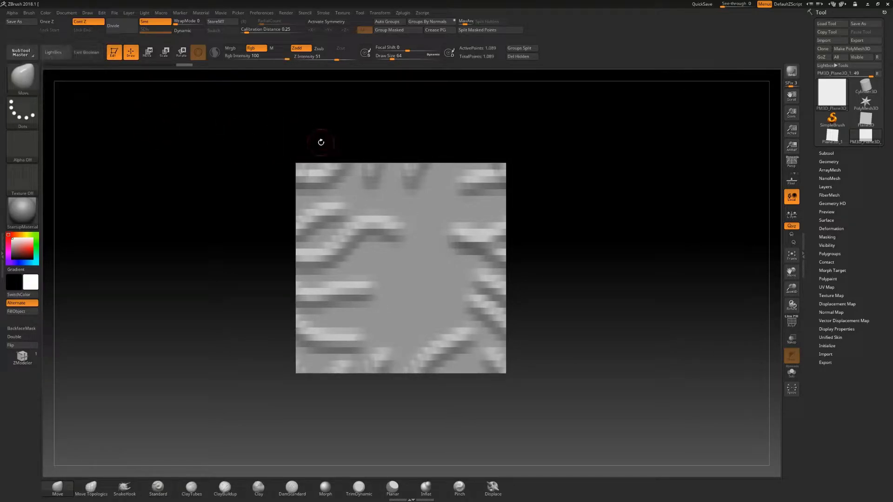
pyautogui.click(180, 22)
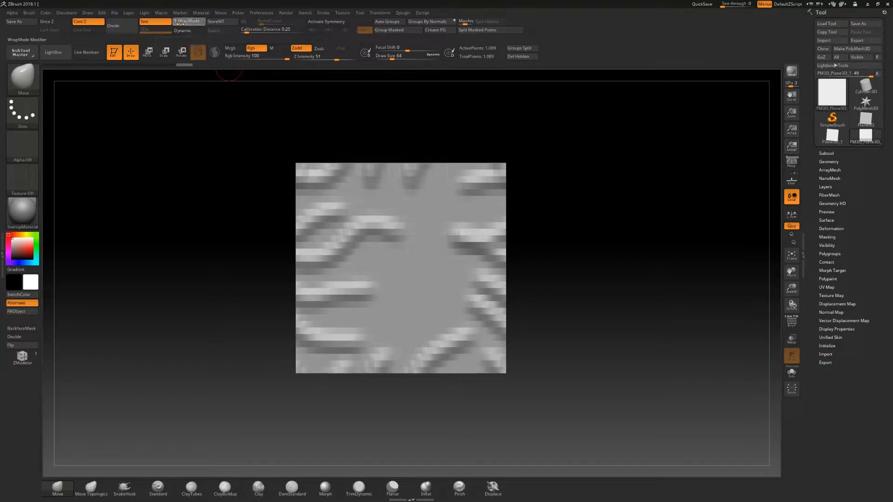
pyautogui.press('s')
pyautogui.moveTo(456, 223)
pyautogui.mouseDown()
pyautogui.moveTo(502, 232)
pyautogui.moveTo(489, 233)
pyautogui.mouseUp()
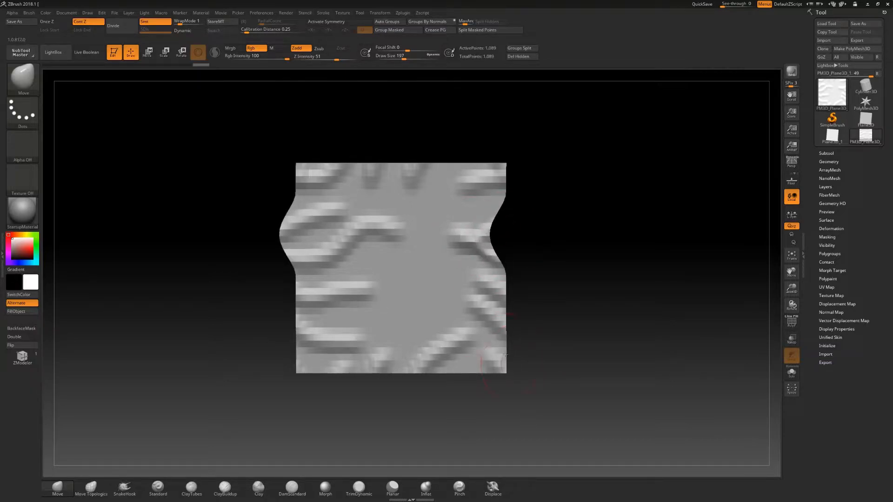
# - Pull the plane's lower right edge with the Move brush, then undo all the test strokes
pyautogui.moveTo(505, 354); pyautogui.dragTo(515, 356)
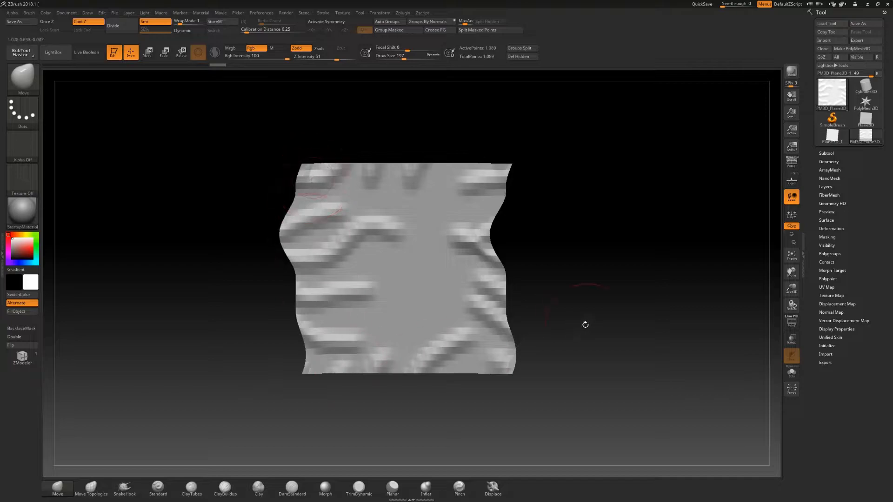
pyautogui.hotkey('ctrl', 'z')
pyautogui.hotkey('ctrl', 'z')
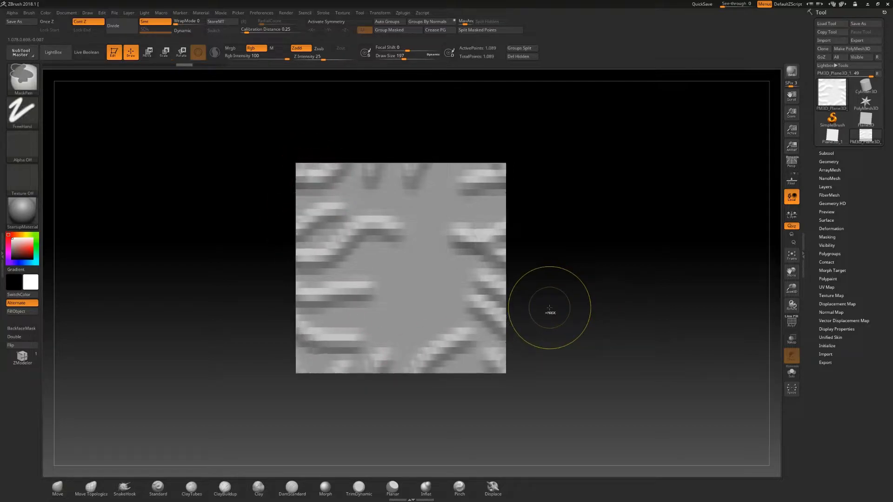
pyautogui.hotkey('ctrl', 'z')
pyautogui.hotkey('ctrl', 'z')
pyautogui.hotkey('ctrl', 'z')
pyautogui.hotkey('ctrl', 'z')
pyautogui.hotkey('ctrl', 'z')
pyautogui.hotkey('ctrl', 'z')
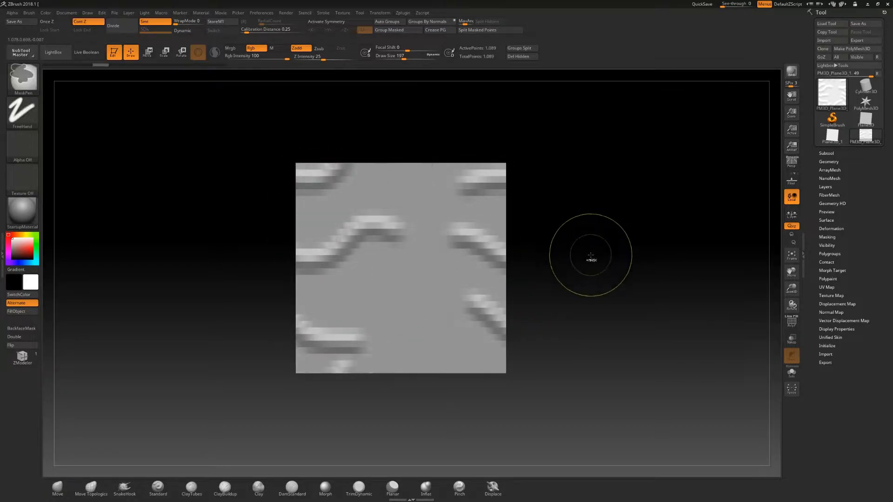
pyautogui.hotkey('ctrl', 'z')
# - Rename the plane subtool SculptPlane
pyautogui.moveTo(637, 275); pyautogui.dragTo(571, 278)
pyautogui.click(827, 154)
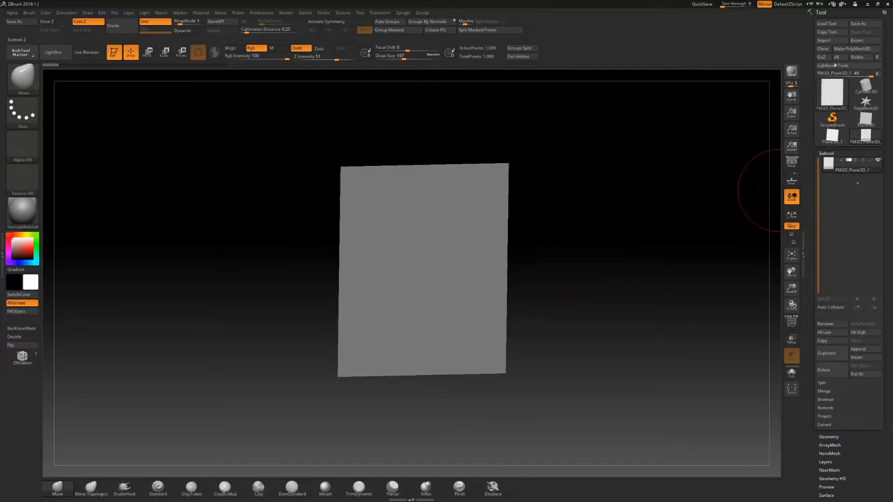
pyautogui.click(824, 324)
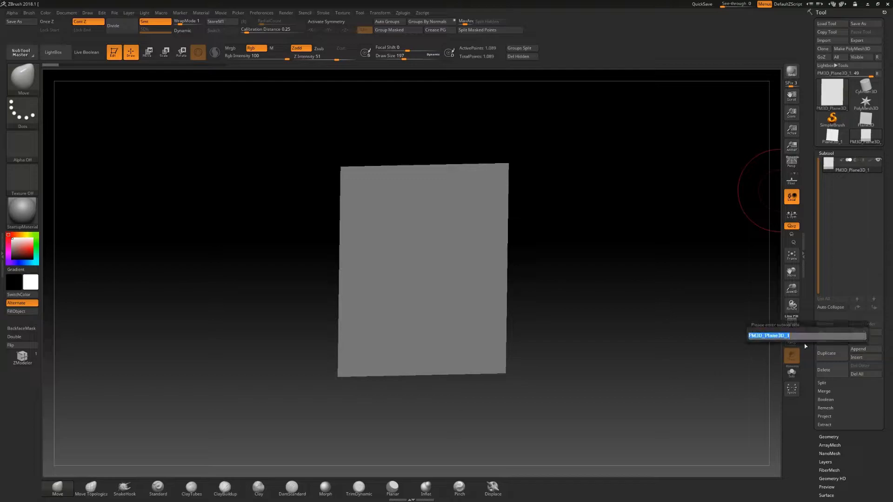
pyautogui.write('S')
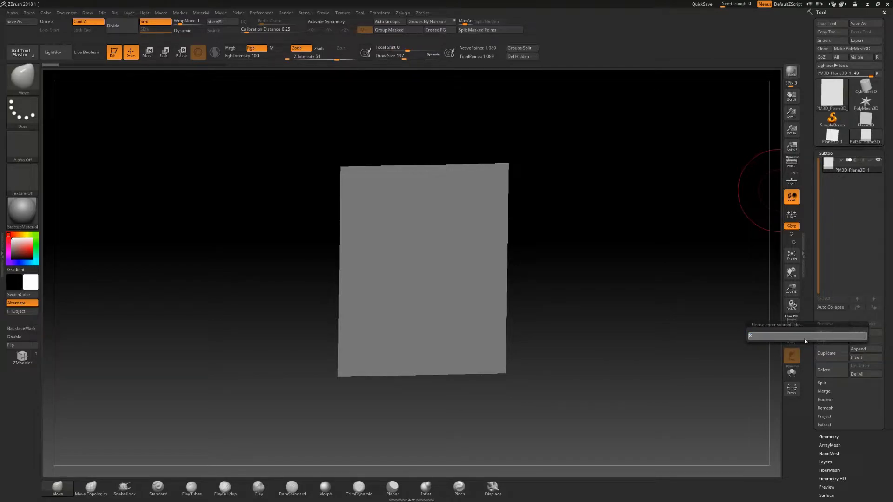
pyautogui.write('culptPlane')
pyautogui.press('Return')
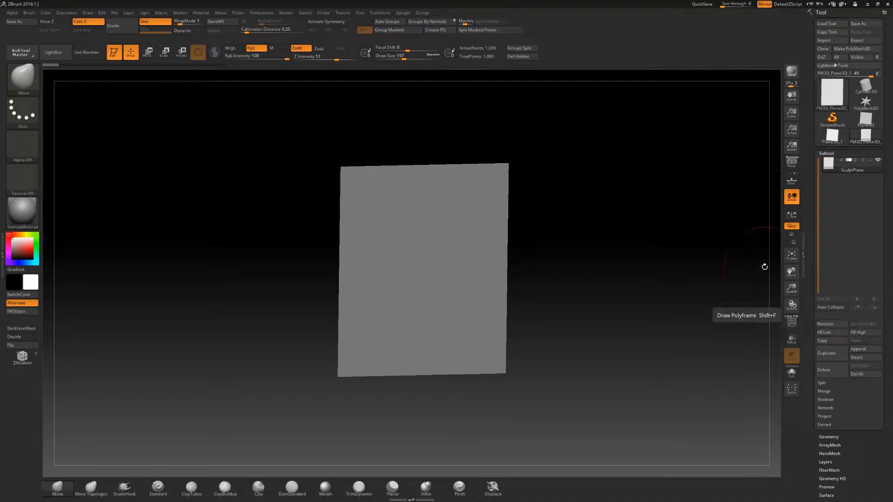
# - Duplicate the SculptPlane subtool and rename the copy ProjectionPlane
pyautogui.click(833, 355)
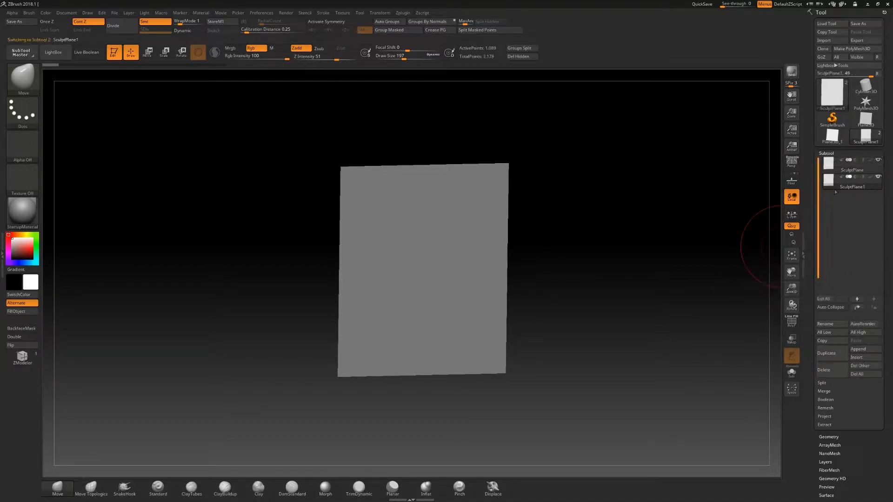
pyautogui.click(825, 323)
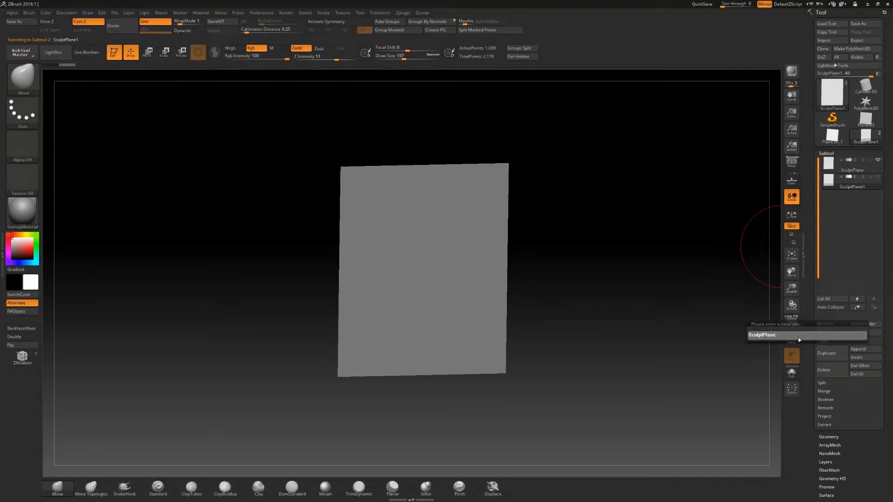
pyautogui.write('ProjectionPlane')
pyautogui.press('Return')
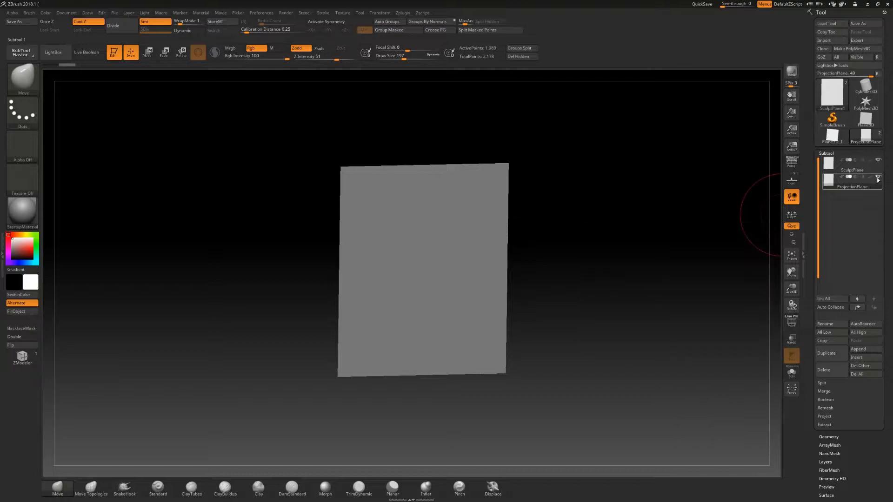
# - Offset the ProjectionPlane from the SculptPlane using the Move gizmo
pyautogui.moveTo(638, 278); pyautogui.dragTo(625, 280)
pyautogui.press('w')
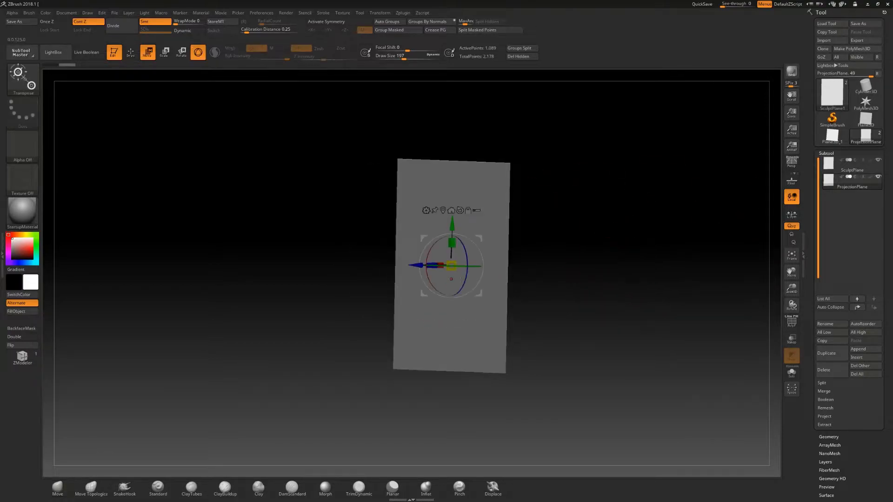
pyautogui.moveTo(415, 265); pyautogui.dragTo(381, 272)
pyautogui.moveTo(603, 276); pyautogui.dragTo(601, 275)
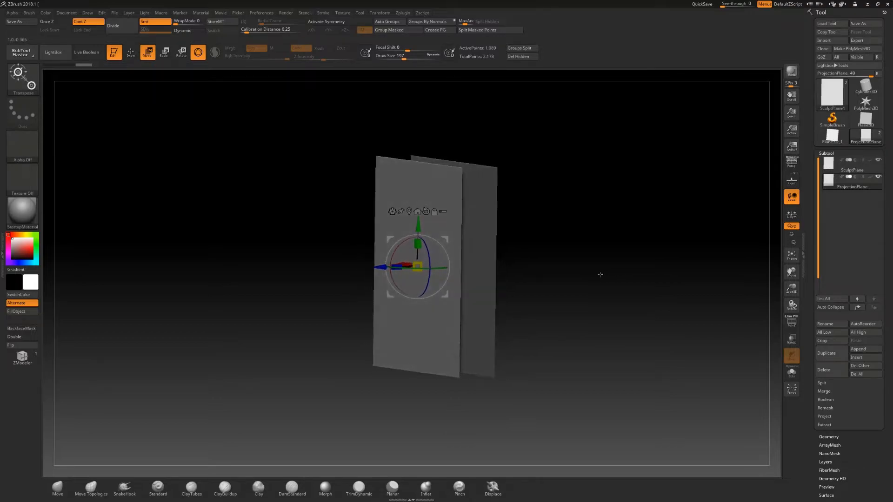
# - Select the SculptPlane subtool and turn on transparency to see both planes
pyautogui.click(873, 171)
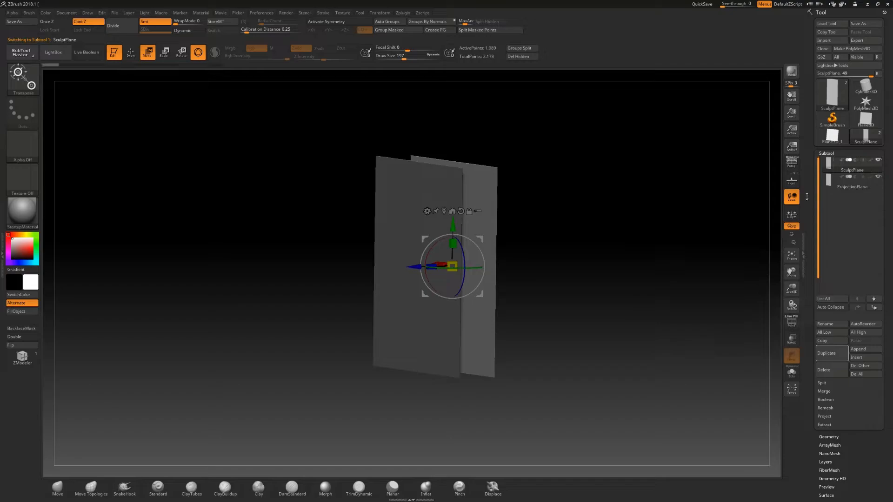
pyautogui.click(792, 343)
pyautogui.moveTo(525, 288); pyautogui.dragTo(577, 280)
pyautogui.moveTo(643, 250)
pyautogui.mouseDown()
pyautogui.moveTo(627, 255)
pyautogui.moveTo(641, 242)
pyautogui.mouseUp()
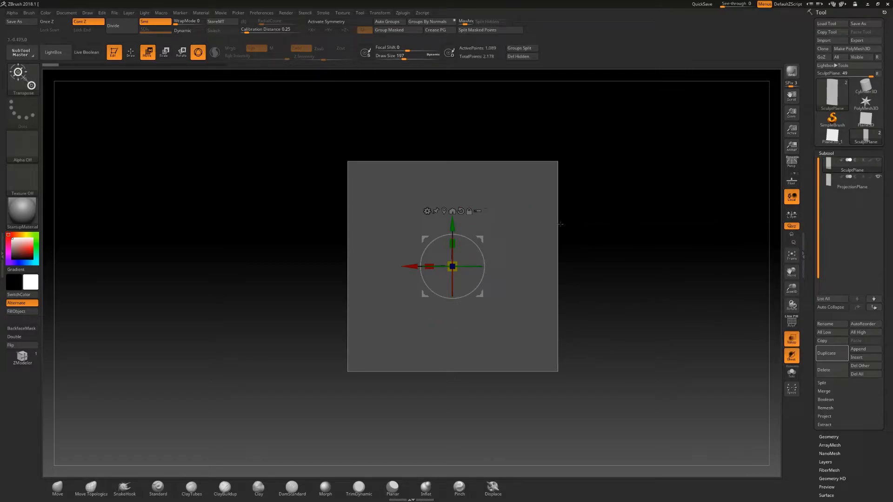
# - Test a Move brush stroke on the plane's edge with WrapMode, then undo it
pyautogui.press('q')
pyautogui.press('s')
pyautogui.moveTo(538, 226); pyautogui.dragTo(544, 226)
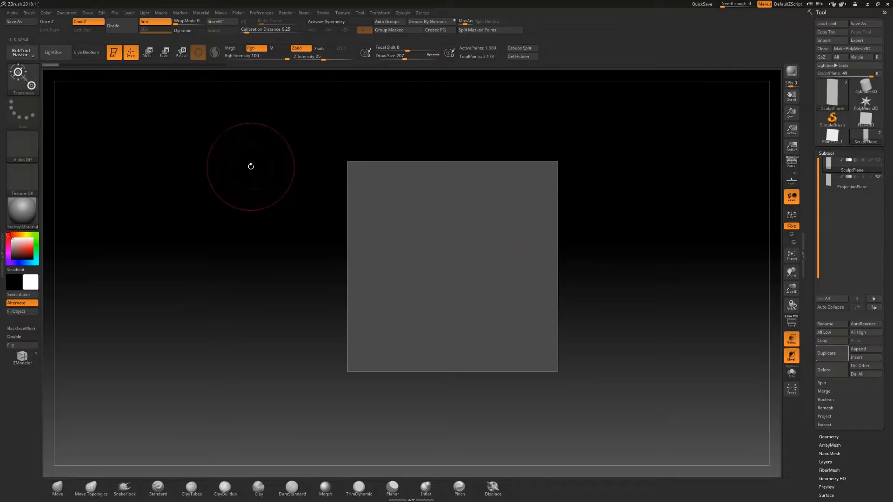
pyautogui.press('b')
pyautogui.press('m')
pyautogui.press('v')
pyautogui.moveTo(559, 206); pyautogui.dragTo(543, 206)
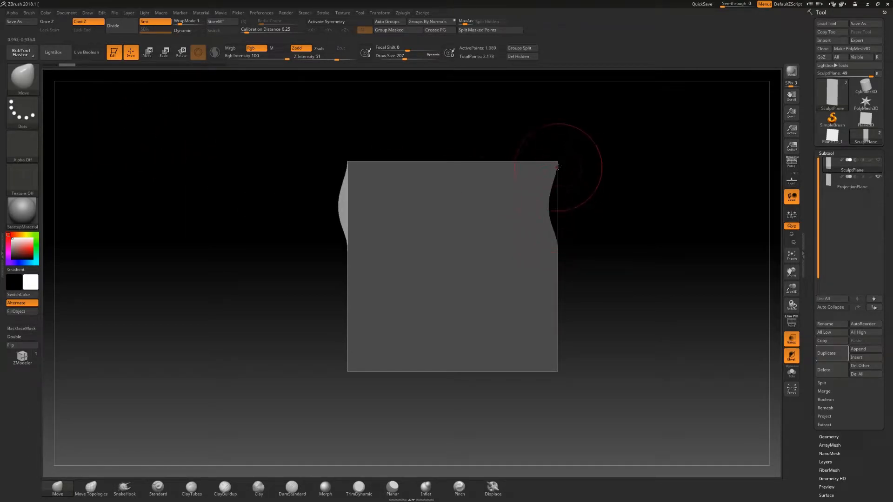
pyautogui.press('ctrl')
pyautogui.hotkey('ctrl', 'z')
# - Switch to the ZModeler brush and turn on polyframe display for the SculptPlane
pyautogui.moveTo(651, 239); pyautogui.dragTo(641, 233)
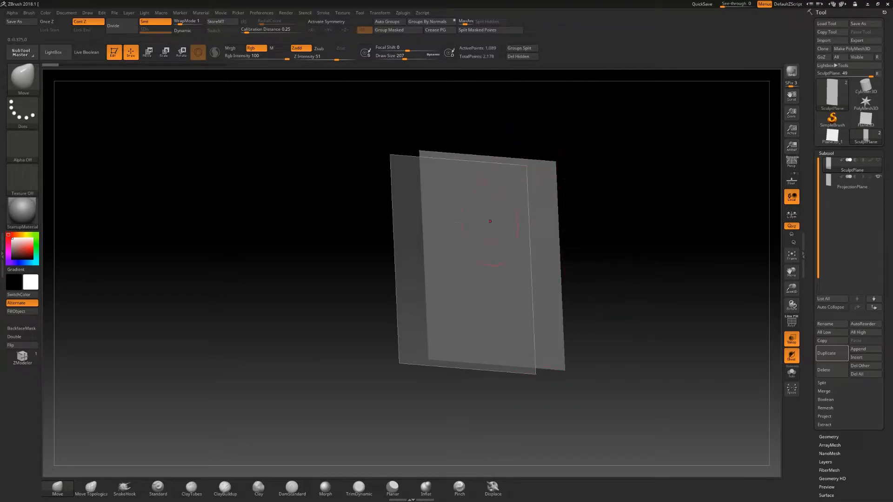
pyautogui.moveTo(578, 269)
pyautogui.keyDown('shift'); pyautogui.mouseDown()
pyautogui.moveTo(617, 243)
pyautogui.moveTo(613, 258)
pyautogui.mouseUp(); pyautogui.keyUp('shift')
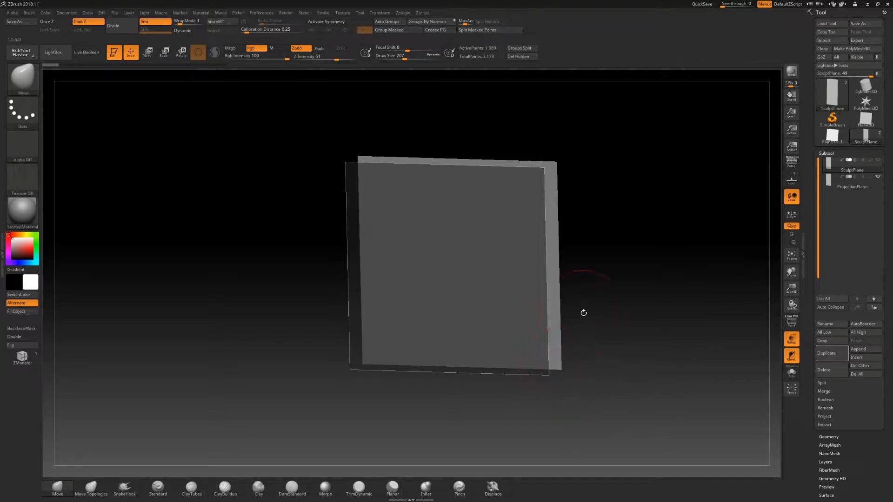
pyautogui.keyDown('shift'); pyautogui.moveTo(580, 314); pyautogui.dragTo(607, 299); pyautogui.keyUp('shift')
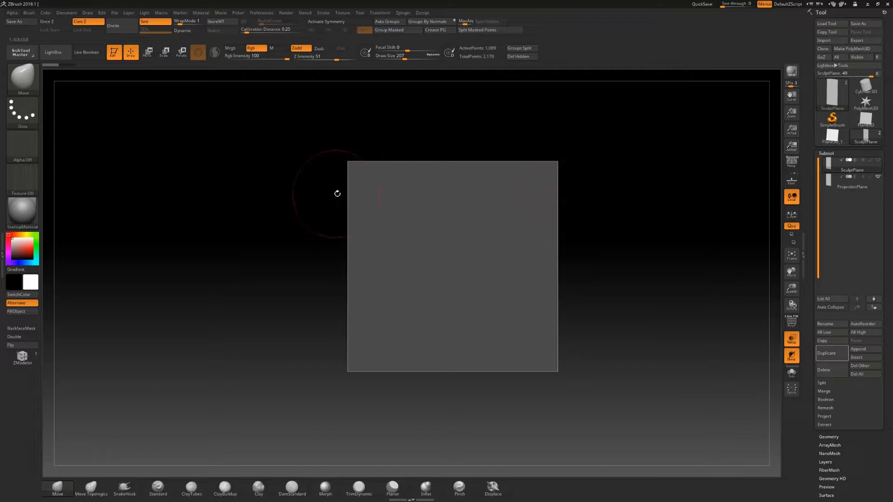
pyautogui.moveTo(646, 276); pyautogui.dragTo(620, 286)
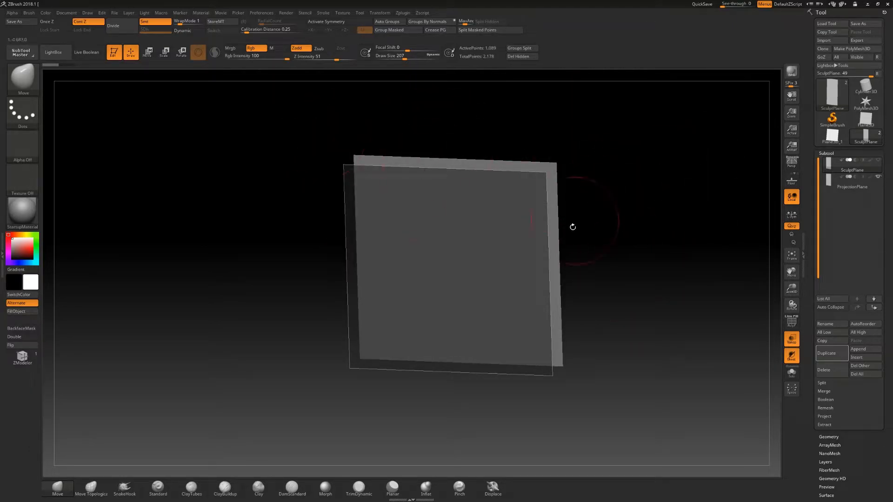
pyautogui.moveTo(634, 214); pyautogui.dragTo(602, 223)
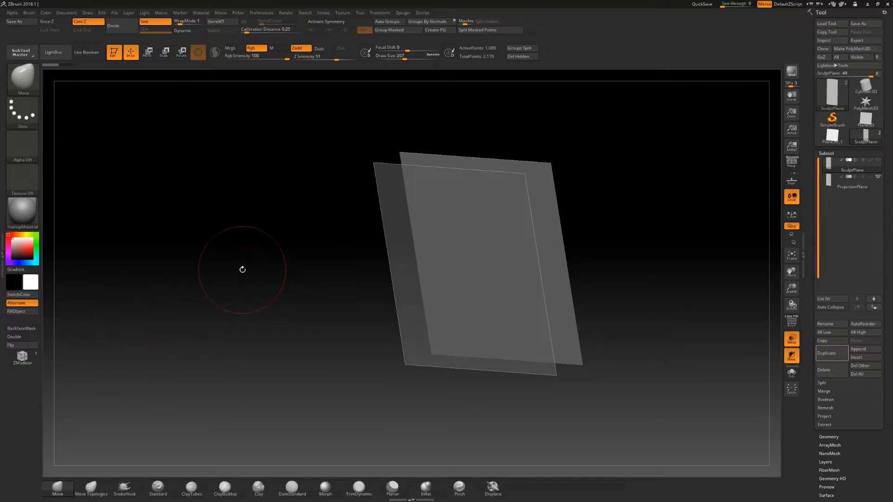
pyautogui.press('b')
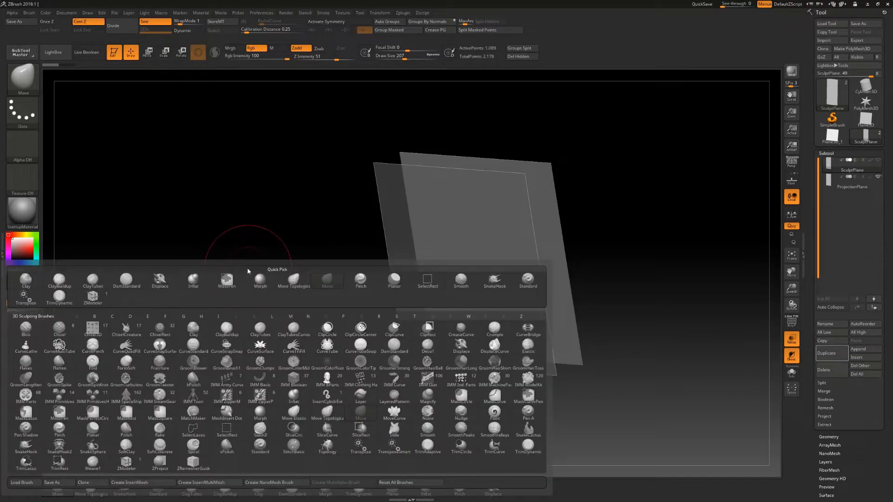
pyautogui.press('z')
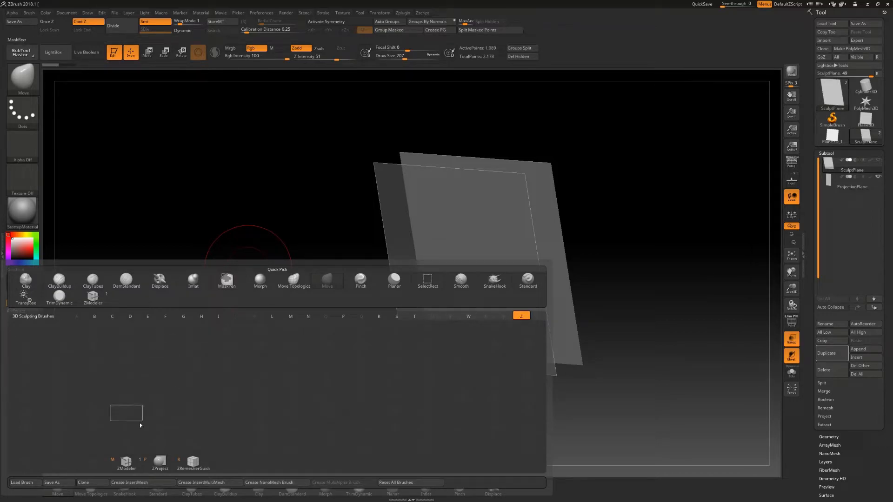
pyautogui.click(126, 462)
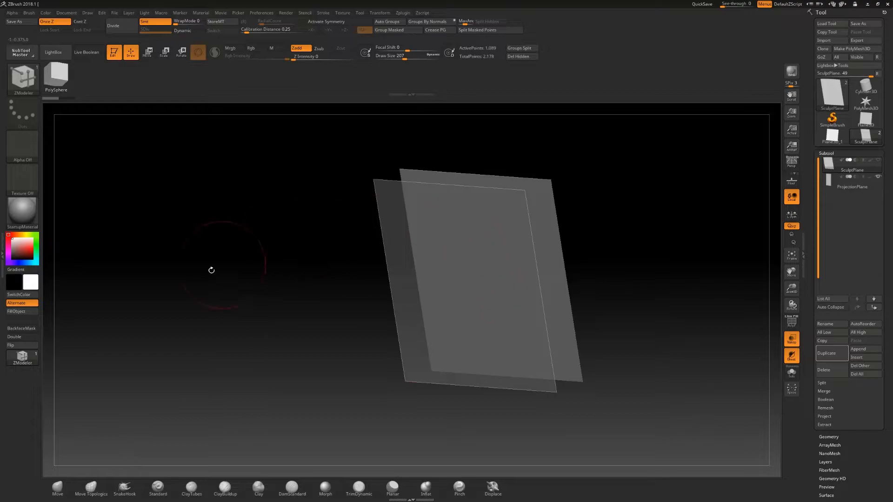
pyautogui.moveTo(317, 314); pyautogui.dragTo(315, 303)
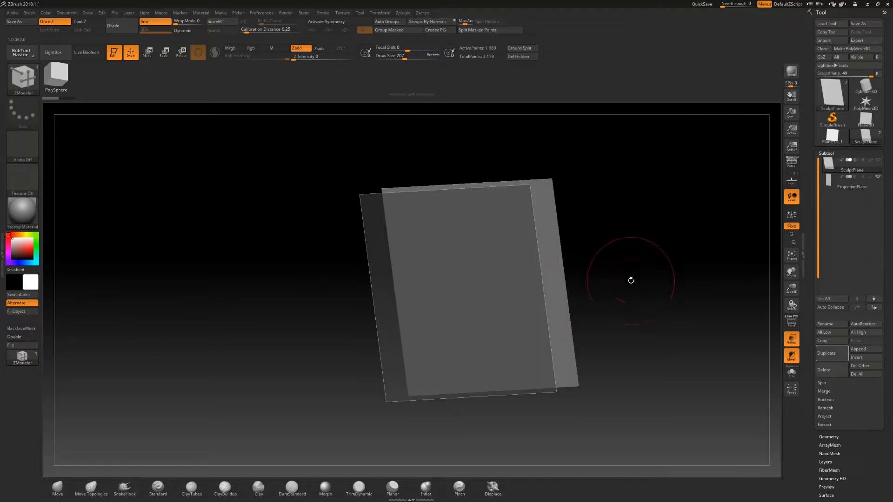
pyautogui.hotkey('shift', 'f')
pyautogui.moveTo(648, 279)
pyautogui.mouseDown()
pyautogui.moveTo(741, 305)
pyautogui.moveTo(637, 275)
pyautogui.moveTo(658, 294)
pyautogui.moveTo(654, 315)
pyautogui.moveTo(618, 260)
pyautogui.moveTo(550, 265)
pyautogui.mouseUp()
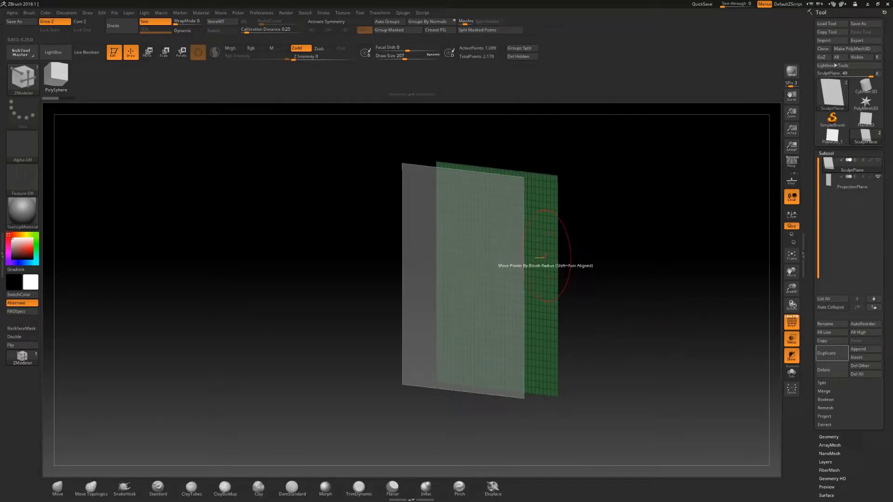
# - Enable Double-sided display for the mesh in Display Properties
pyautogui.press('space')
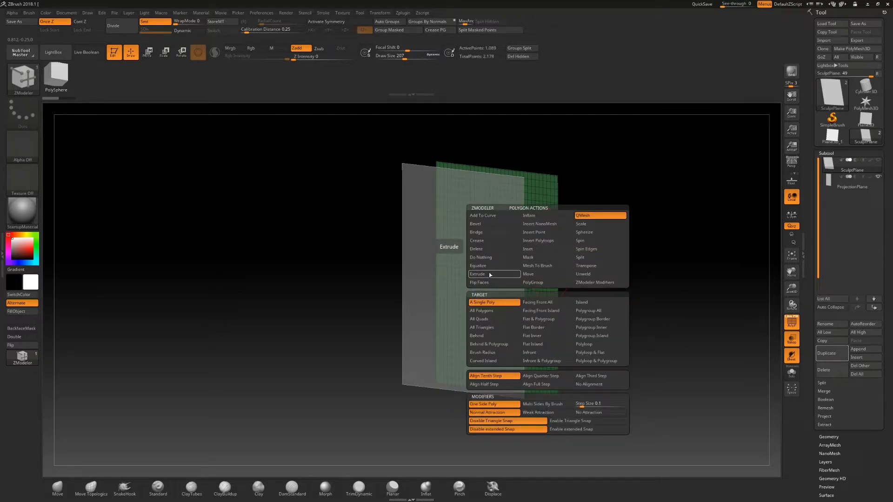
pyautogui.moveTo(633, 253); pyautogui.dragTo(651, 293)
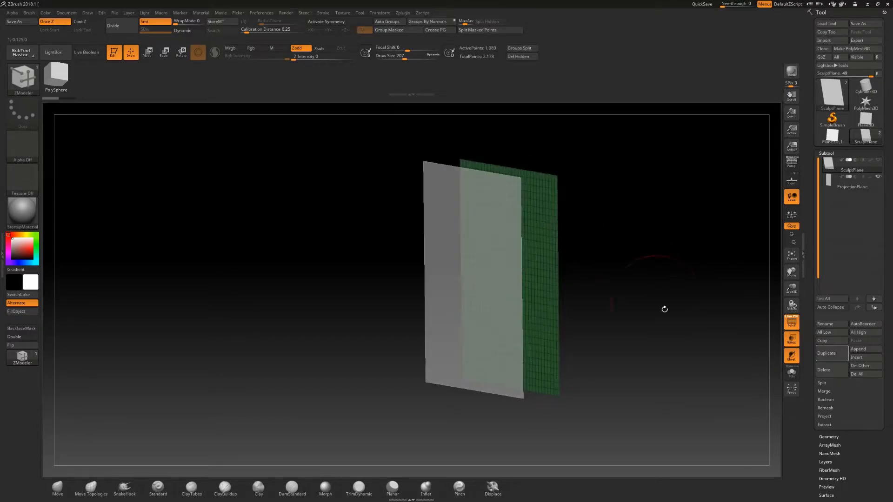
pyautogui.scroll(-5, 875, 467)
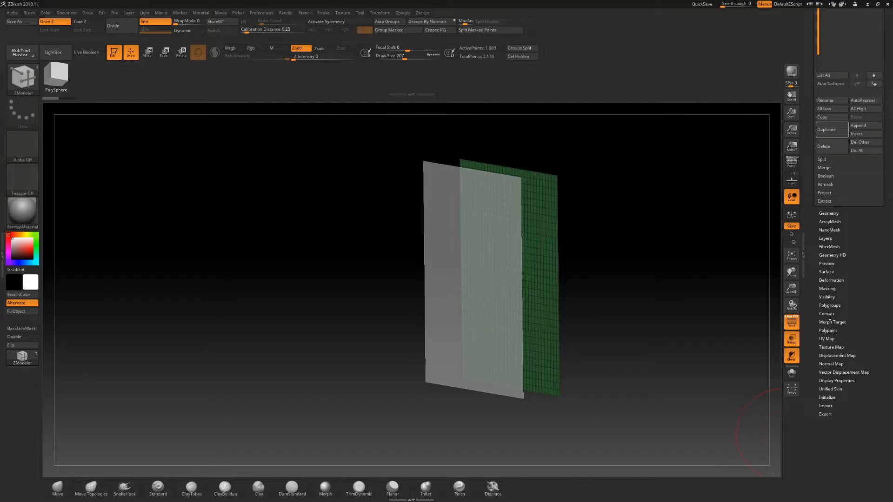
pyautogui.click(848, 380)
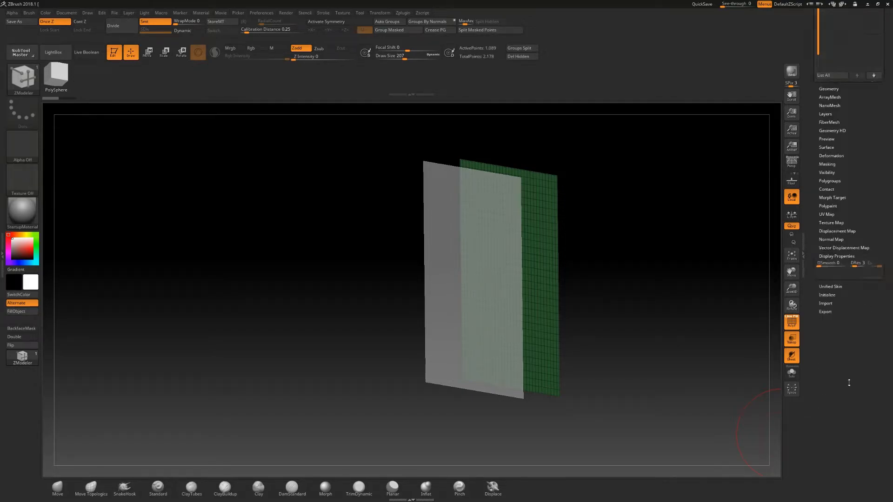
pyautogui.click(833, 220)
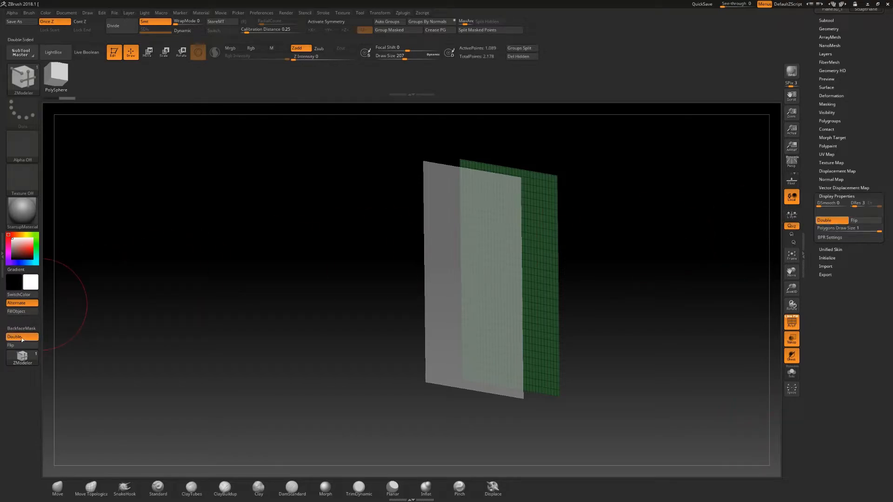
pyautogui.keyDown('shift'); pyautogui.moveTo(609, 299); pyautogui.dragTo(634, 302); pyautogui.keyUp('shift')
pyautogui.moveTo(518, 257); pyautogui.dragTo(647, 243)
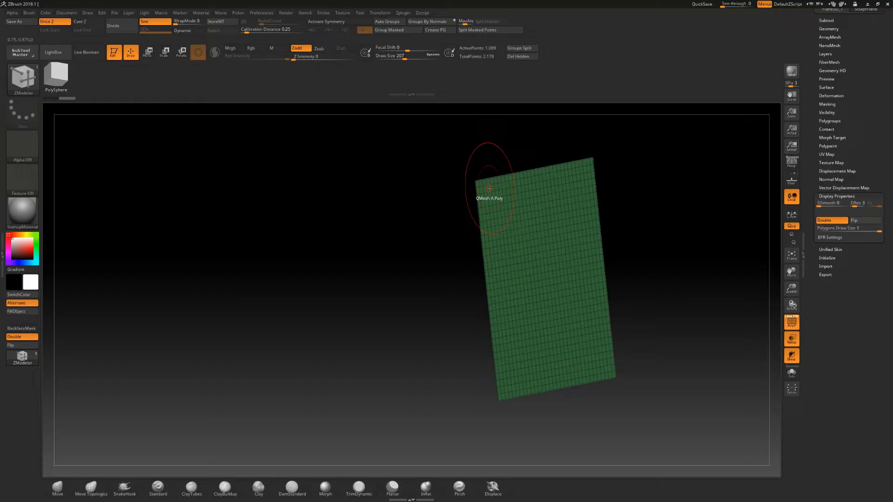
# - Set ZModeler to Extrude with the Polygroup Island target and extrude the SculptPlane's faces
pyautogui.press('space')
pyautogui.click(424, 247)
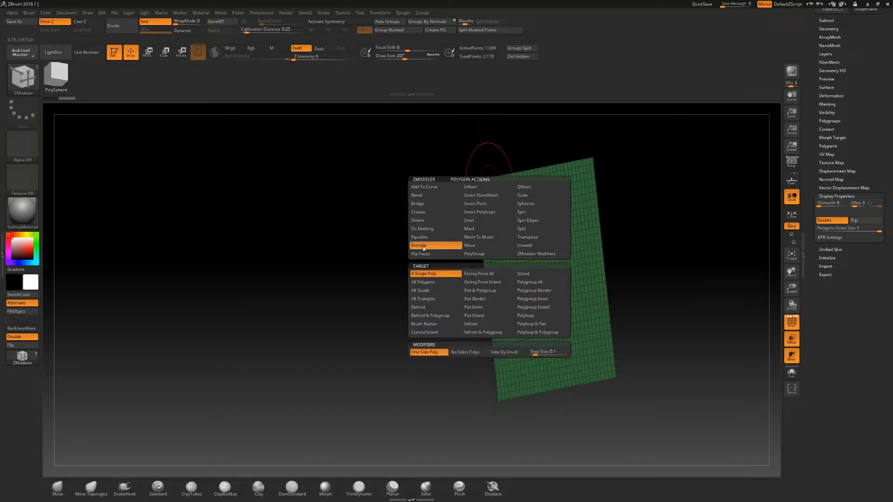
pyautogui.click(542, 307)
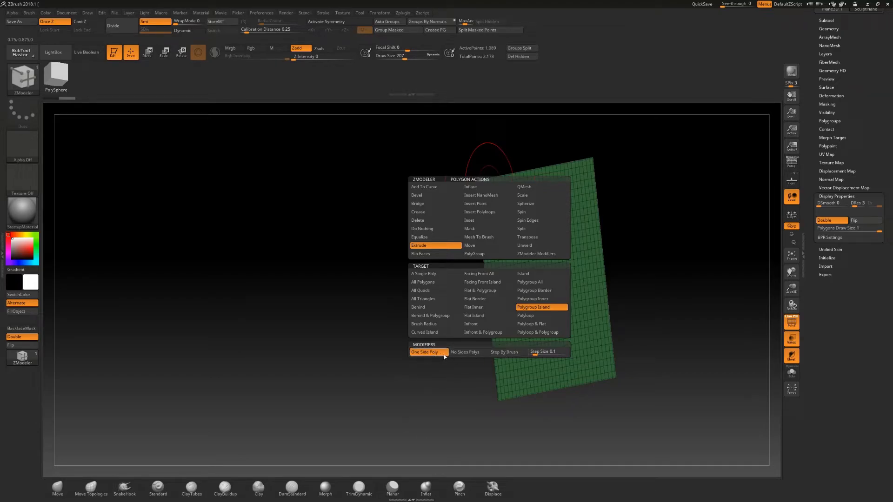
pyautogui.moveTo(618, 295)
pyautogui.mouseDown()
pyautogui.moveTo(640, 293)
pyautogui.moveTo(616, 293)
pyautogui.mouseUp()
pyautogui.moveTo(519, 269); pyautogui.dragTo(642, 273)
pyautogui.moveTo(642, 281); pyautogui.dragTo(633, 317)
pyautogui.moveTo(606, 399); pyautogui.dragTo(627, 279)
pyautogui.moveTo(644, 201); pyautogui.dragTo(725, 252)
pyautogui.moveTo(716, 315)
pyautogui.mouseDown()
pyautogui.moveTo(732, 310)
pyautogui.moveTo(722, 308)
pyautogui.mouseUp()
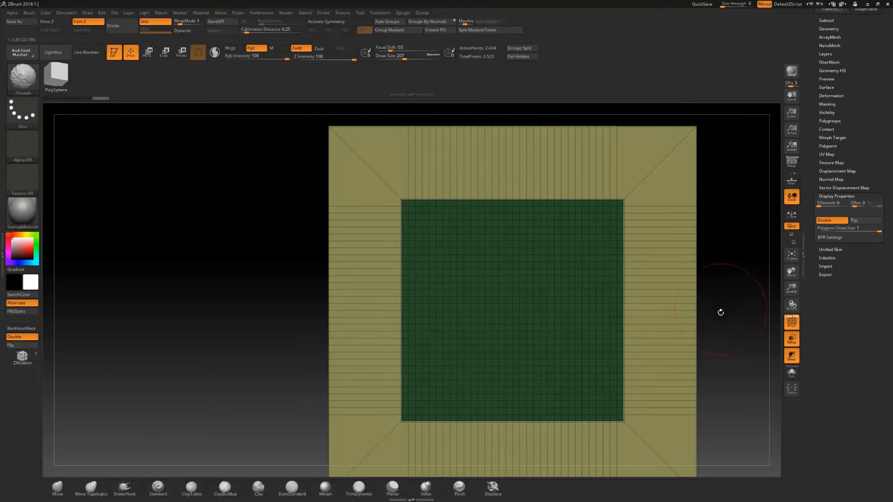
# - Hide half of the extruded geometry with a rectangular SelectRect selection from a side view
pyautogui.press('f')
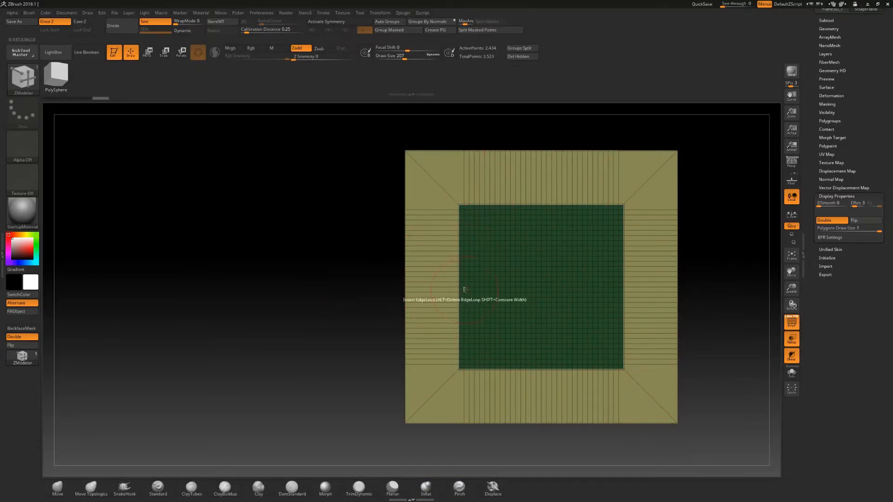
pyautogui.moveTo(721, 277); pyautogui.dragTo(715, 281)
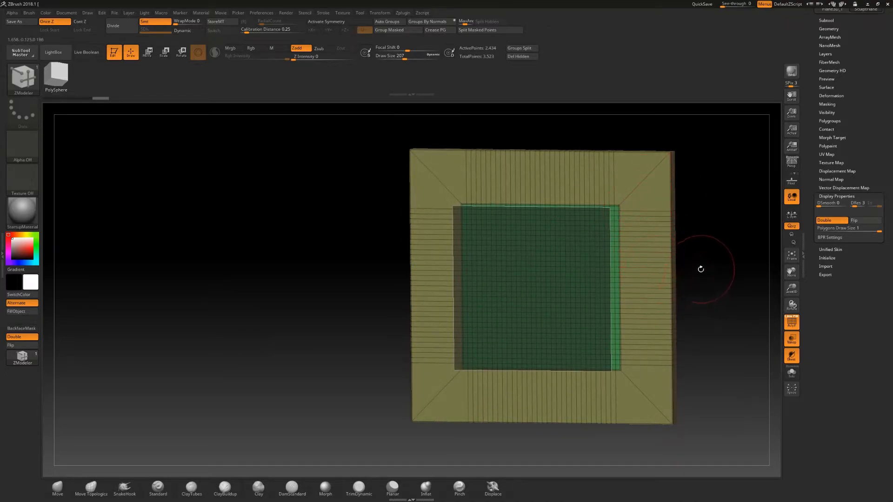
pyautogui.moveTo(703, 294)
pyautogui.mouseDown()
pyautogui.moveTo(672, 324)
pyautogui.moveTo(722, 266)
pyautogui.moveTo(721, 295)
pyautogui.moveTo(689, 285)
pyautogui.moveTo(697, 294)
pyautogui.mouseUp()
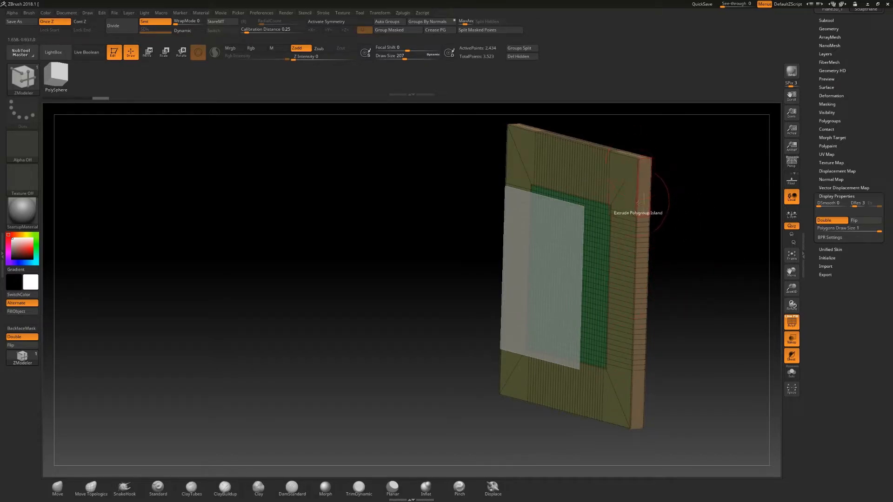
pyautogui.moveTo(705, 247); pyautogui.dragTo(695, 241)
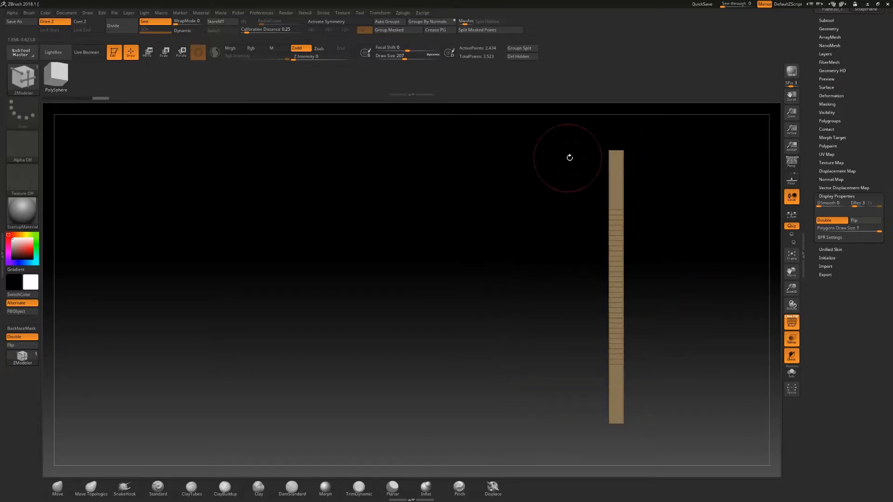
pyautogui.hotkey('ctrl', 'shift')
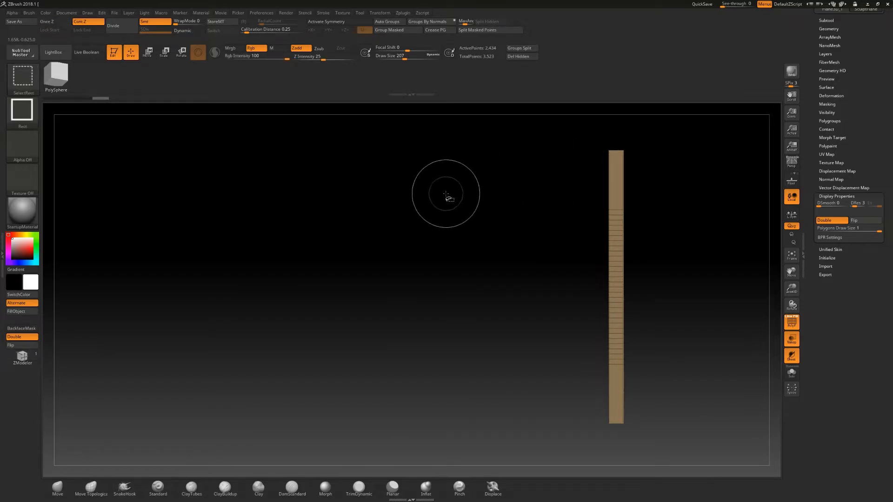
pyautogui.keyDown('ctrl'); pyautogui.keyDown('shift'); pyautogui.moveTo(574, 264); pyautogui.dragTo(615, 450); pyautogui.keyUp('shift'); pyautogui.keyUp('ctrl')
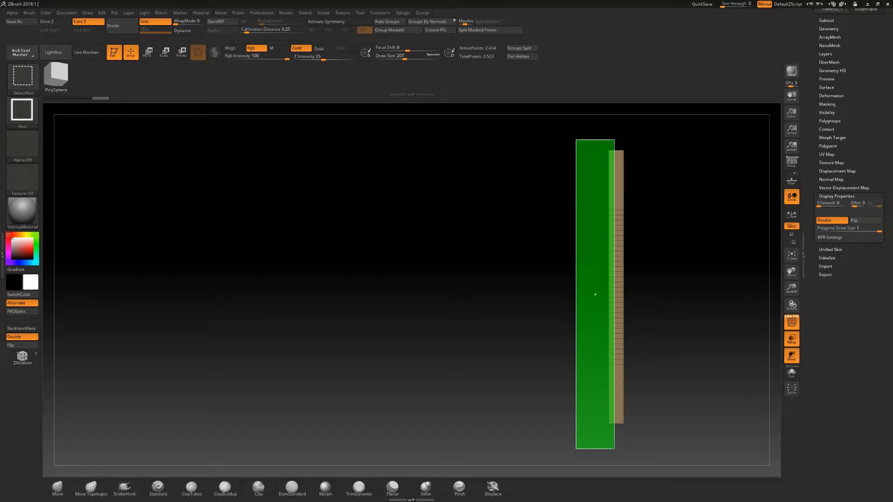
pyautogui.moveTo(614, 449)
pyautogui.mouseDown()
pyautogui.moveTo(649, 393)
pyautogui.moveTo(660, 319)
pyautogui.moveTo(614, 442)
pyautogui.mouseUp()
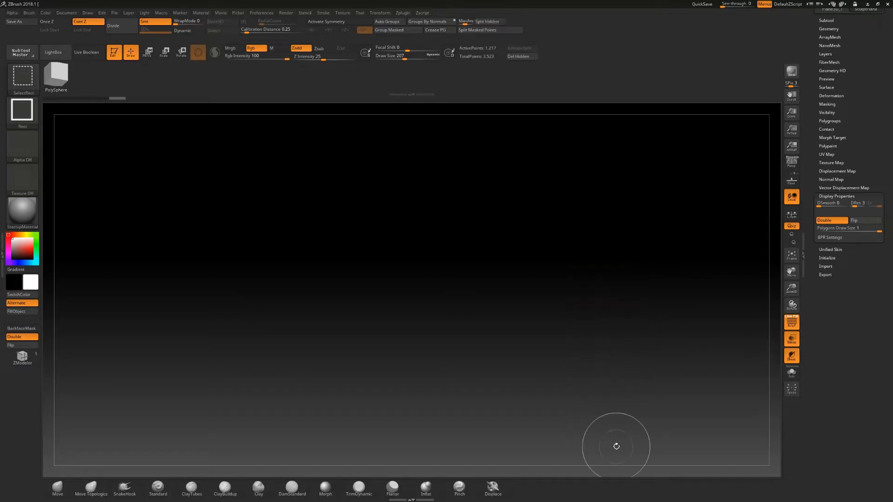
pyautogui.moveTo(680, 355); pyautogui.dragTo(722, 359)
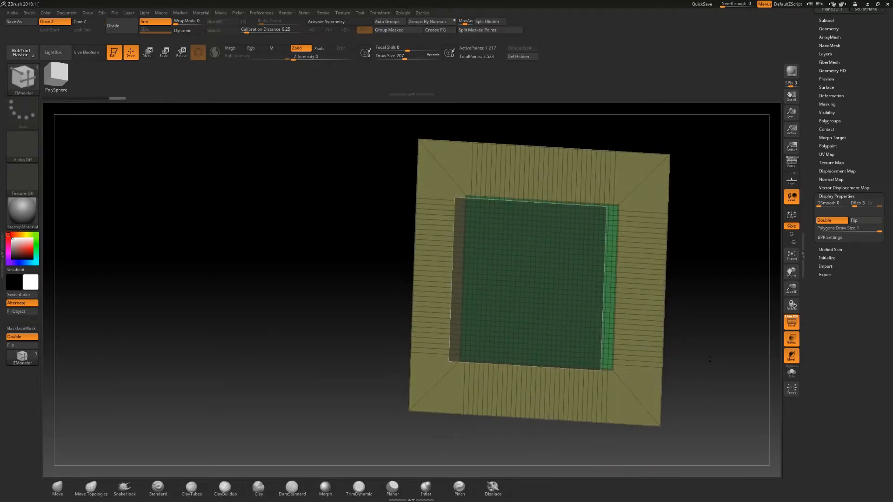
pyautogui.moveTo(717, 287); pyautogui.dragTo(639, 255)
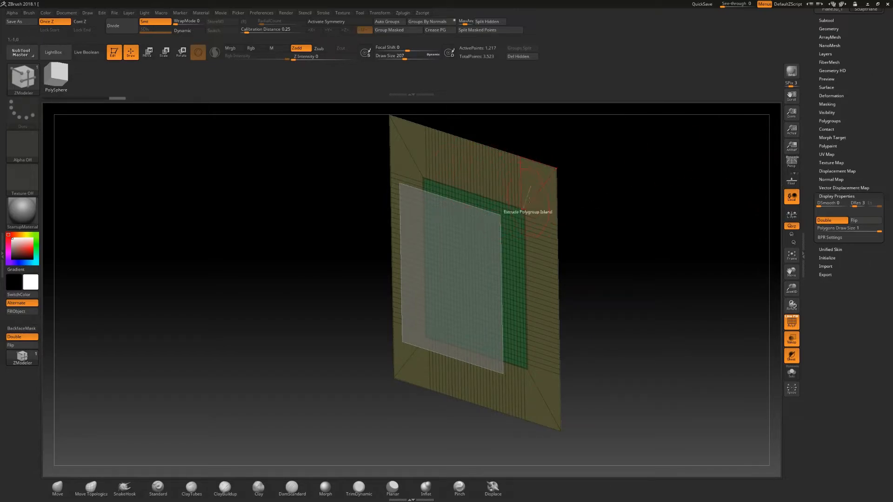
pyautogui.moveTo(853, 156); pyautogui.dragTo(800, 254)
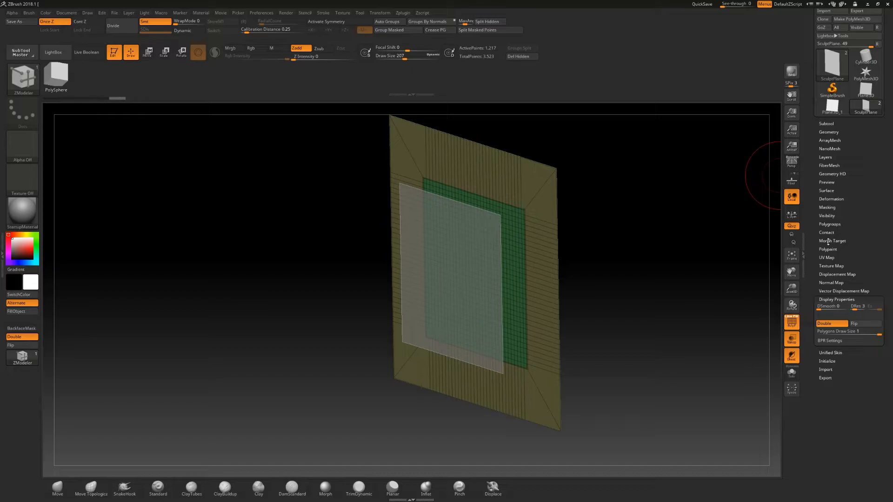
pyautogui.click(828, 133)
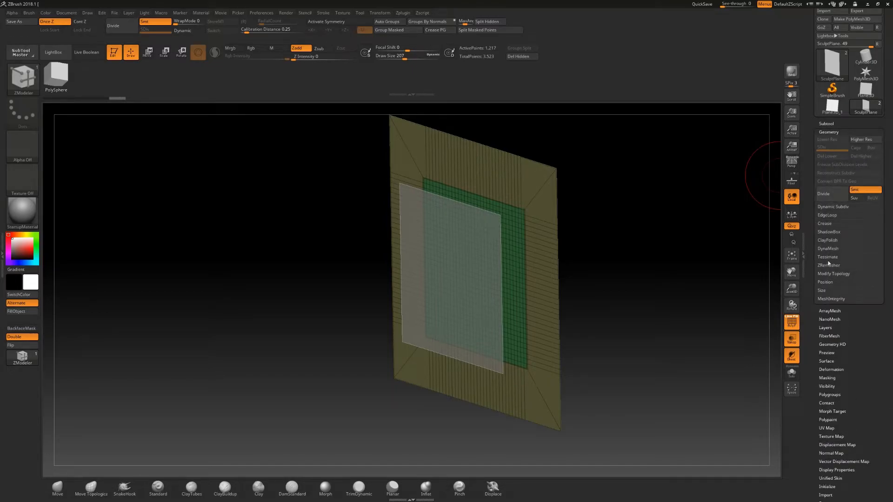
pyautogui.click(829, 266)
pyautogui.click(835, 278)
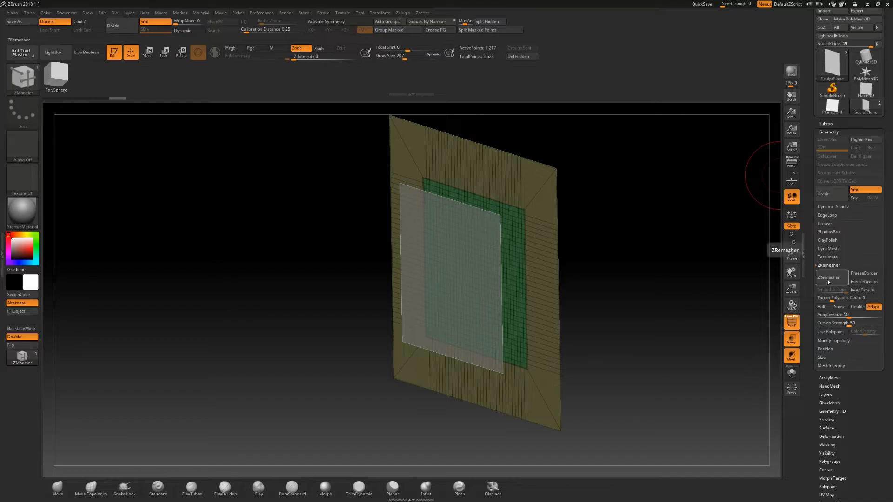
pyautogui.moveTo(668, 255); pyautogui.dragTo(650, 262)
pyautogui.hotkey('ctrl', 'z')
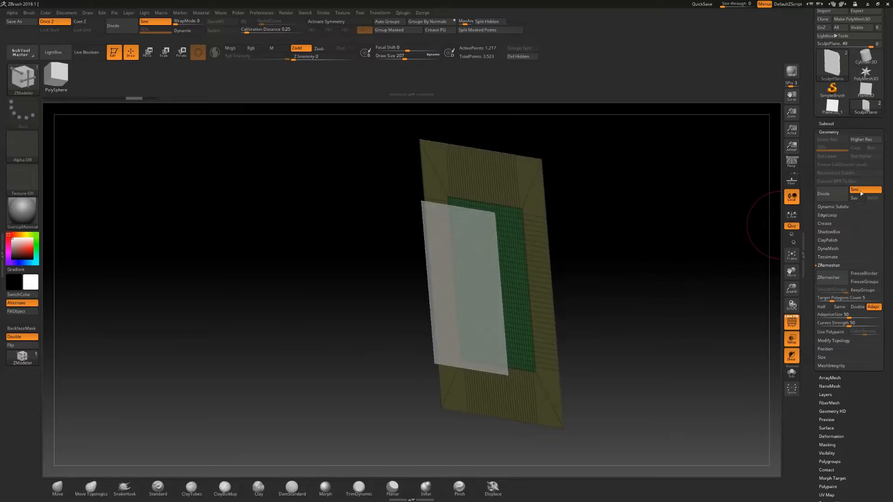
pyautogui.click(832, 132)
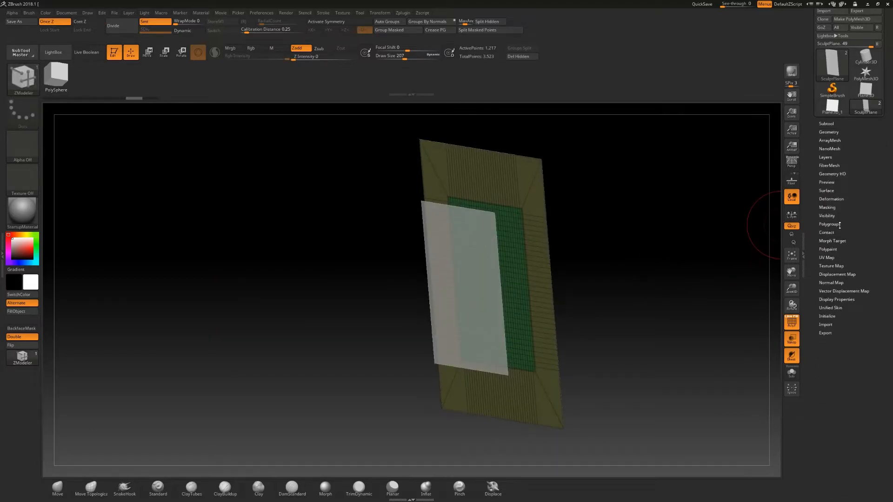
# - Delete the hidden half of the SculptPlane geometry
pyautogui.click(828, 132)
pyautogui.click(840, 342)
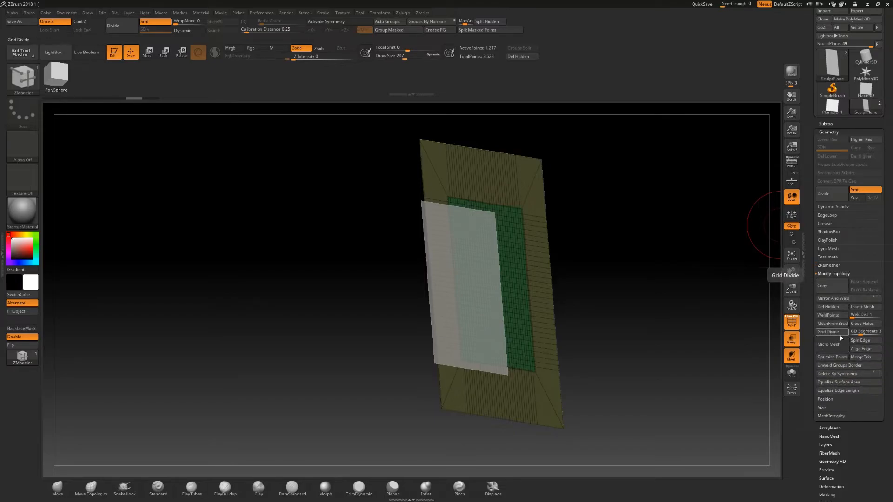
pyautogui.click(833, 309)
# - Remesh the remaining SculptPlane with ZRemesher
pyautogui.moveTo(651, 293); pyautogui.dragTo(505, 200)
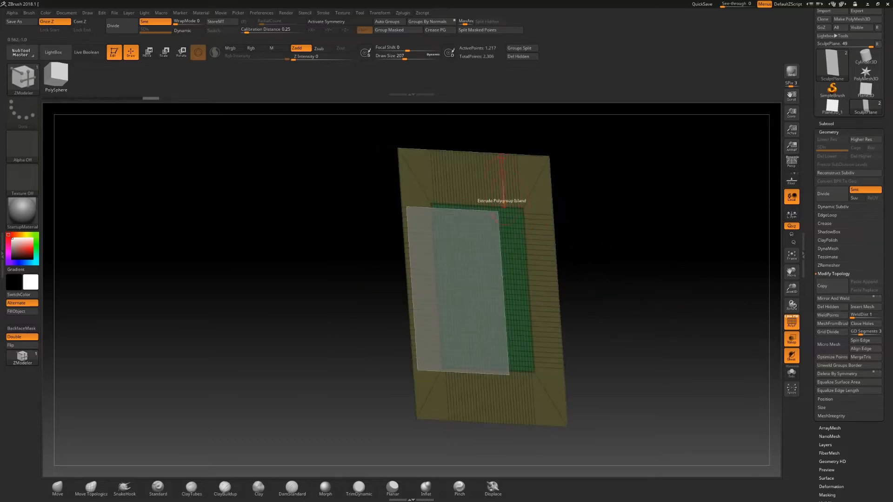
pyautogui.moveTo(672, 254); pyautogui.dragTo(688, 255)
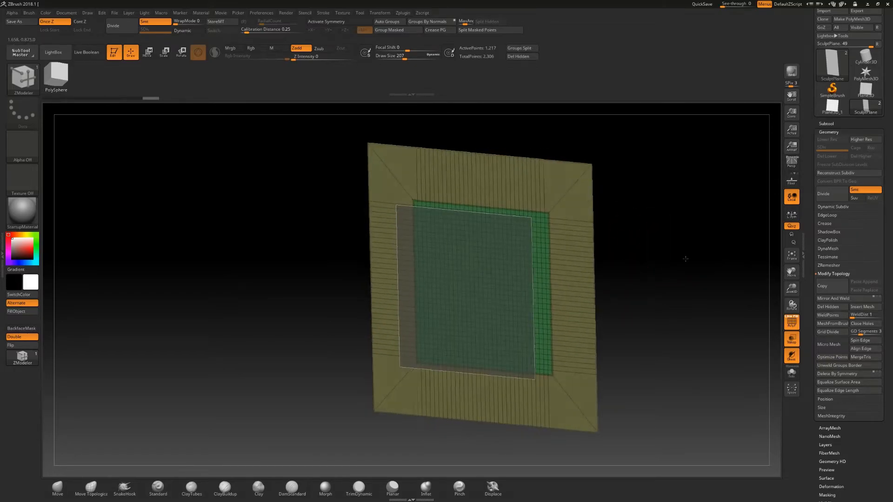
pyautogui.click(827, 266)
pyautogui.click(833, 279)
pyautogui.keyDown('shift'); pyautogui.moveTo(705, 267); pyautogui.dragTo(608, 201); pyautogui.keyUp('shift')
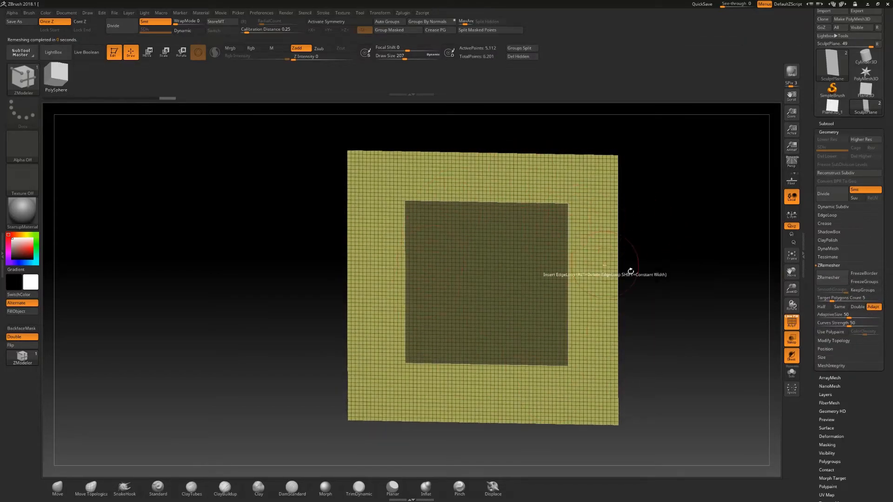
# - Sculpt test strokes near the SculptPlane's edges with the Standard brush
pyautogui.keyDown('shift'); pyautogui.moveTo(655, 275); pyautogui.dragTo(661, 285); pyautogui.keyUp('shift')
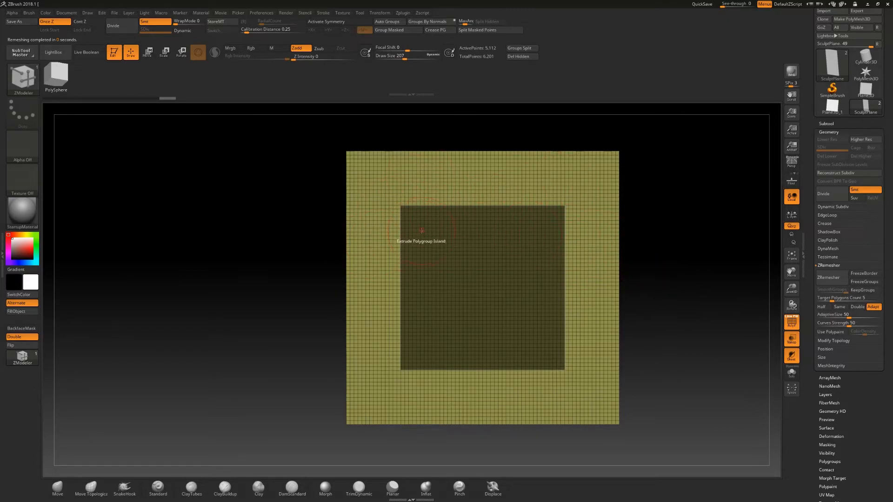
pyautogui.press('b')
pyautogui.press('s')
pyautogui.press('t')
pyautogui.press('s')
pyautogui.moveTo(293, 262); pyautogui.dragTo(279, 262)
pyautogui.keyDown('ctrl'); pyautogui.moveTo(652, 240); pyautogui.dragTo(650, 259, button='right'); pyautogui.keyUp('ctrl')
pyautogui.keyDown('alt'); pyautogui.moveTo(701, 235); pyautogui.dragTo(672, 237, button='right'); pyautogui.keyUp('alt')
pyautogui.moveTo(524, 221); pyautogui.dragTo(599, 222)
# - Make a test stroke with the Move brush and undo all the test strokes
pyautogui.press('b')
pyautogui.press('m')
pyautogui.press('v')
pyautogui.press('s')
pyautogui.moveTo(516, 246); pyautogui.dragTo(522, 246)
pyautogui.moveTo(543, 217); pyautogui.dragTo(500, 224)
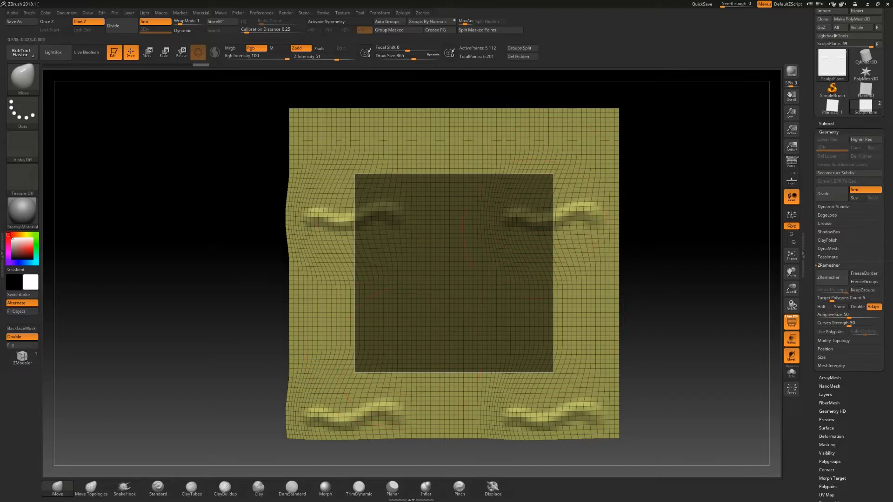
pyautogui.hotkey('ctrl', 'z')
pyautogui.hotkey('ctrl', 'z')
pyautogui.hotkey('ctrl', 'z')
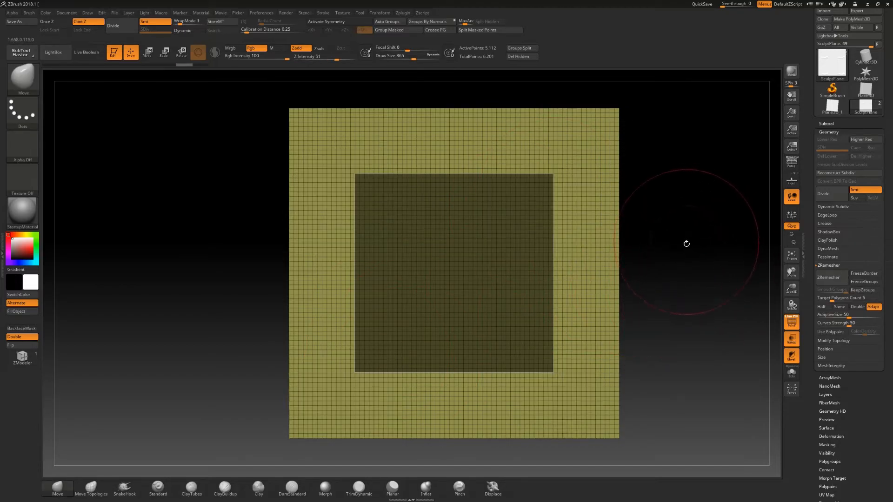
# - Append a Cube3D mesh as a new subtool
pyautogui.moveTo(672, 273)
pyautogui.mouseDown()
pyautogui.moveTo(664, 260)
pyautogui.moveTo(644, 282)
pyautogui.moveTo(680, 282)
pyautogui.moveTo(679, 273)
pyautogui.moveTo(674, 284)
pyautogui.mouseUp()
pyautogui.press('f')
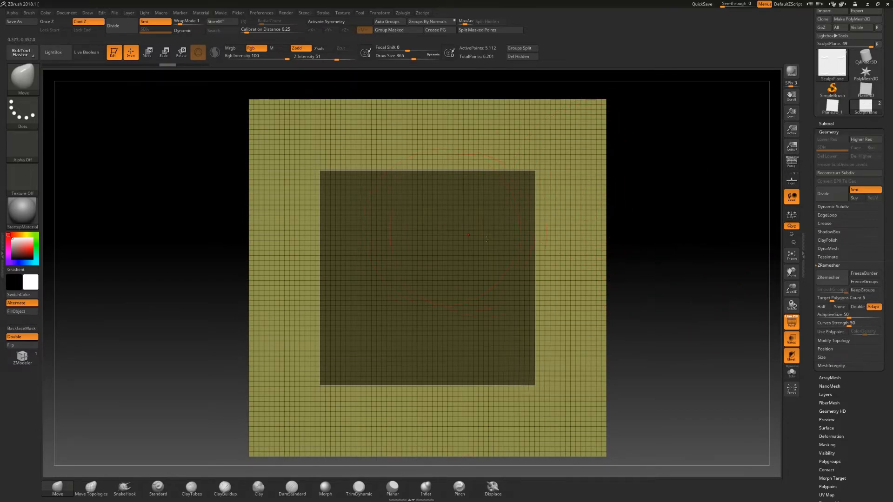
pyautogui.click(828, 123)
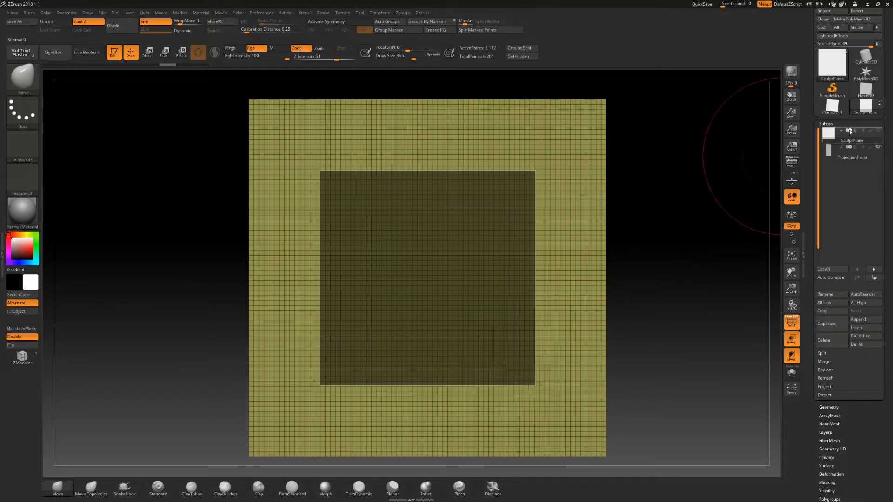
pyautogui.click(870, 320)
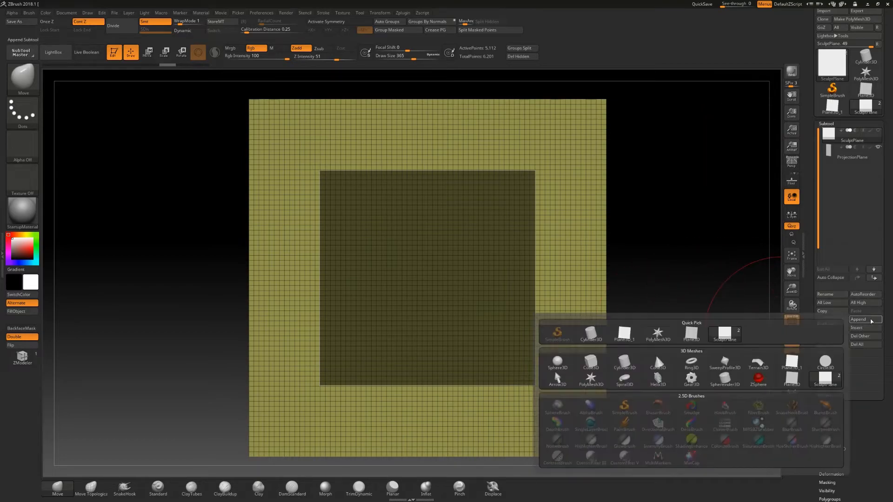
pyautogui.click(588, 364)
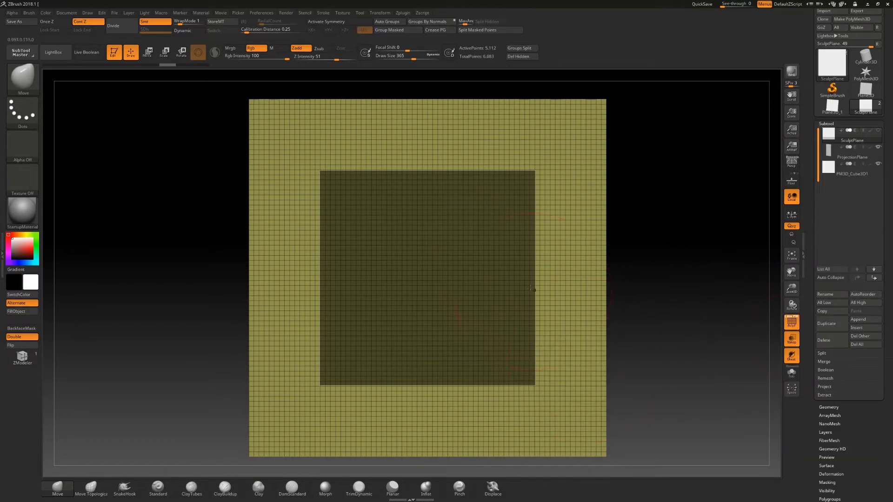
# - Inspect the appended cube against the SculptPlane by switching between the subtools
pyautogui.click(852, 175)
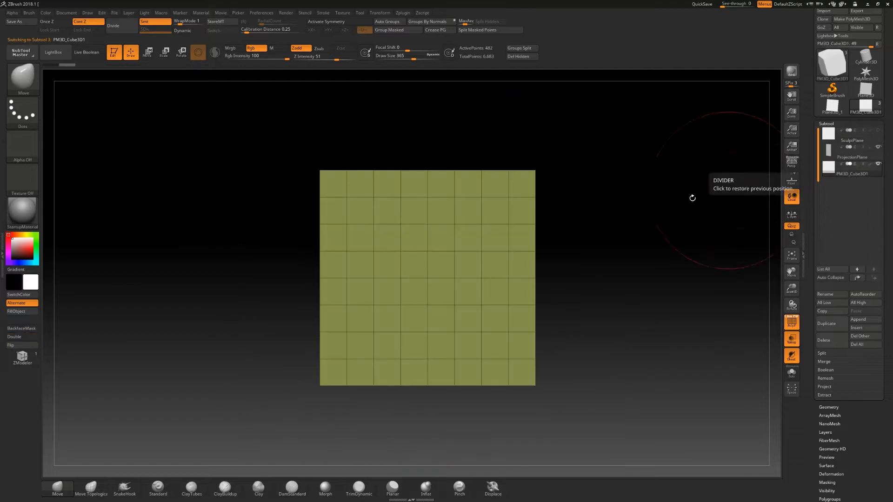
pyautogui.moveTo(630, 262); pyautogui.dragTo(641, 279)
pyautogui.click(878, 131)
pyautogui.moveTo(723, 199)
pyautogui.mouseDown()
pyautogui.moveTo(692, 253)
pyautogui.moveTo(646, 269)
pyautogui.moveTo(695, 275)
pyautogui.moveTo(678, 270)
pyautogui.moveTo(672, 286)
pyautogui.mouseUp()
pyautogui.click(852, 136)
pyautogui.moveTo(693, 222)
pyautogui.mouseDown()
pyautogui.moveTo(658, 258)
pyautogui.moveTo(731, 230)
pyautogui.mouseUp()
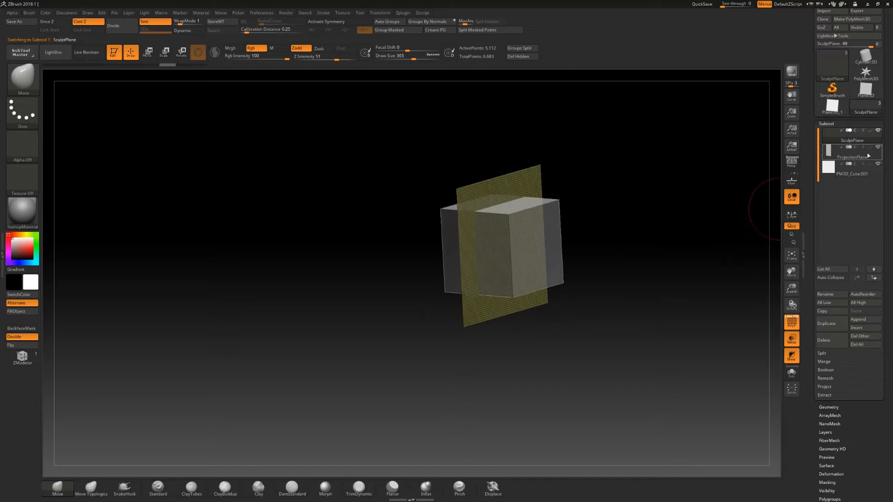
pyautogui.click(853, 170)
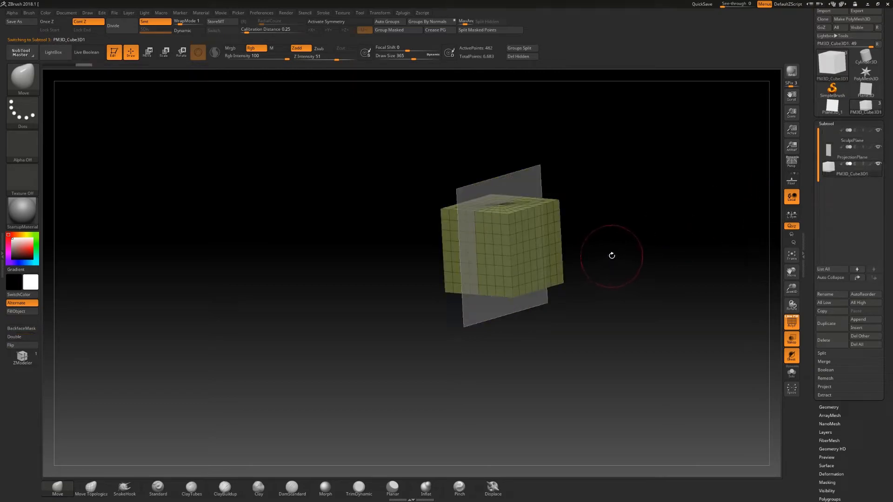
# - Scale the cube with the Move gizmo into a flat rectangular brick seen from the front
pyautogui.press('w')
pyautogui.press('s')
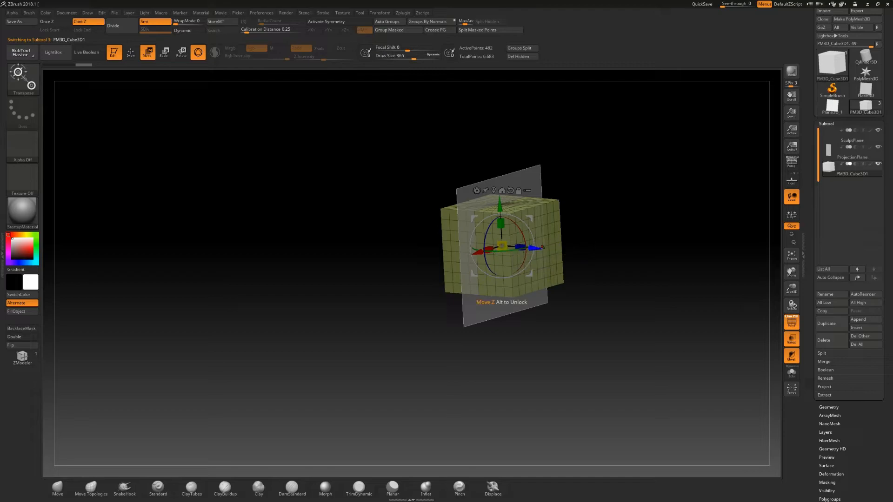
pyautogui.moveTo(530, 248); pyautogui.dragTo(636, 256)
pyautogui.moveTo(651, 206); pyautogui.dragTo(695, 228, button='right')
pyautogui.moveTo(762, 152); pyautogui.dragTo(734, 154, button='right')
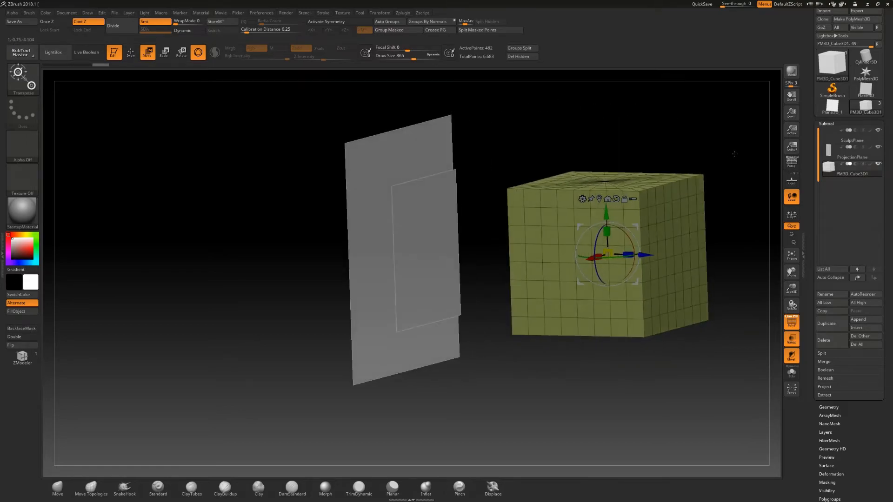
pyautogui.moveTo(607, 232); pyautogui.dragTo(606, 296)
pyautogui.moveTo(629, 254); pyautogui.dragTo(587, 256)
pyautogui.moveTo(608, 261); pyautogui.dragTo(582, 282, button='right')
pyautogui.moveTo(586, 261); pyautogui.dragTo(668, 252)
pyautogui.hotkey('shift', 'f')
pyautogui.moveTo(673, 289); pyautogui.dragTo(683, 328, button='right')
pyautogui.moveTo(645, 256); pyautogui.dragTo(461, 241)
pyautogui.keyDown('shift'); pyautogui.moveTo(535, 244); pyautogui.dragTo(585, 240, button='right'); pyautogui.keyUp('shift')
pyautogui.moveTo(427, 239); pyautogui.dragTo(427, 240)
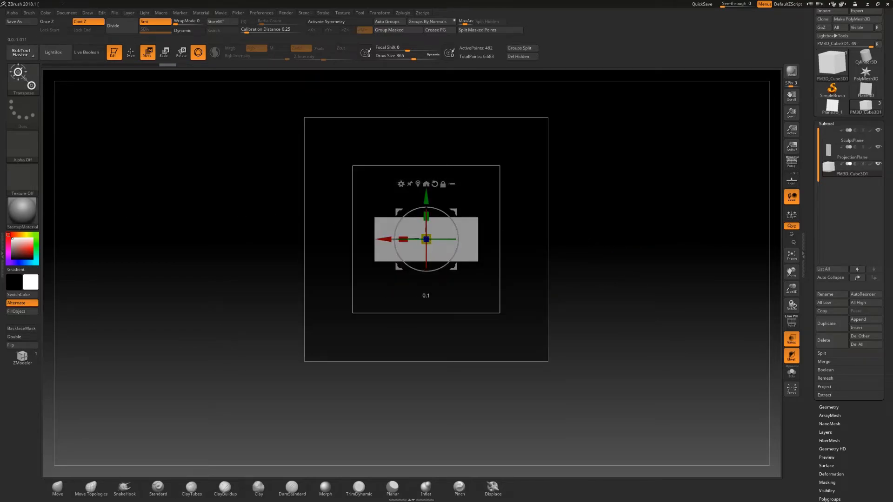
# - Position the brick at the SculptPlane's upper-left corner and adjust its depth onto the plane
pyautogui.moveTo(455, 209); pyautogui.dragTo(449, 213)
pyautogui.moveTo(420, 242); pyautogui.dragTo(357, 178)
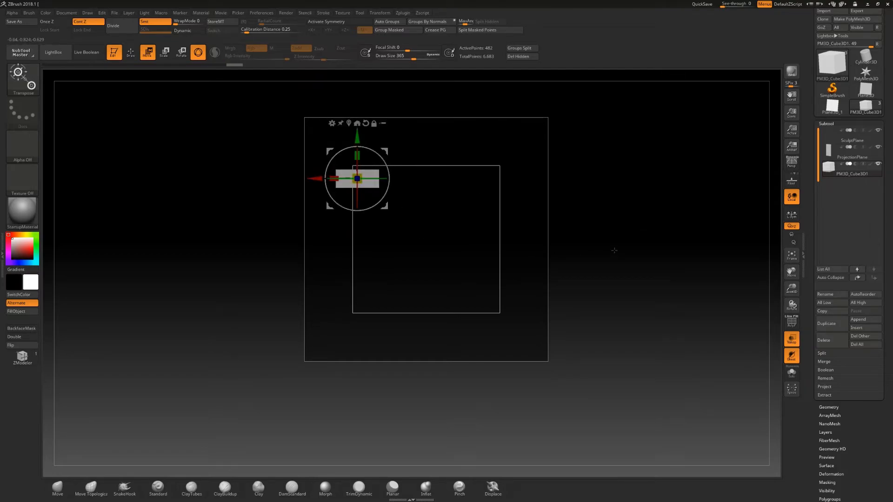
pyautogui.moveTo(613, 251); pyautogui.dragTo(581, 235)
pyautogui.moveTo(394, 179); pyautogui.dragTo(372, 179)
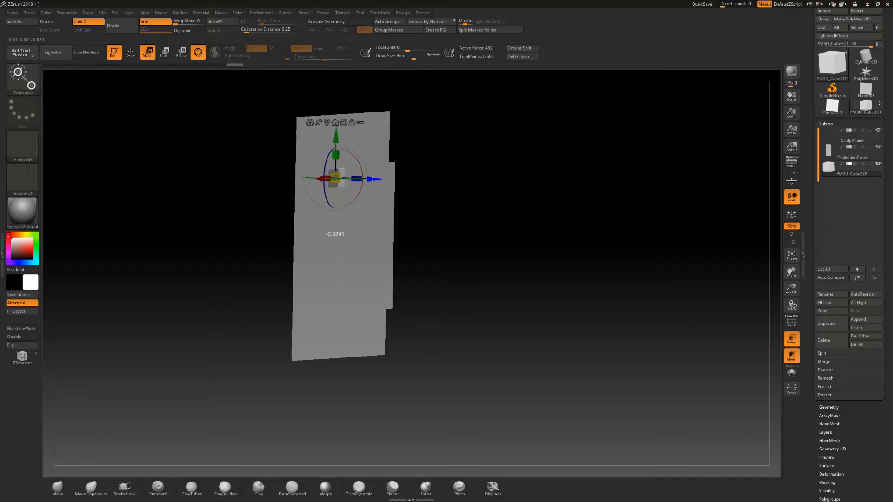
pyautogui.moveTo(501, 181); pyautogui.dragTo(508, 215)
pyautogui.moveTo(381, 189); pyautogui.dragTo(387, 190)
pyautogui.keyDown('shift'); pyautogui.moveTo(488, 193); pyautogui.dragTo(400, 190); pyautogui.keyUp('shift')
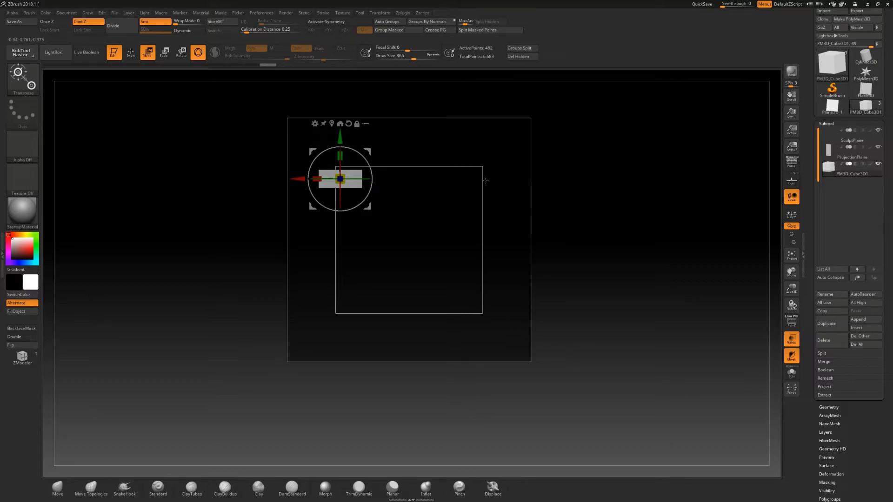
# - Rename the cube subtool to Brick_01
pyautogui.moveTo(857, 177)
pyautogui.click(825, 294)
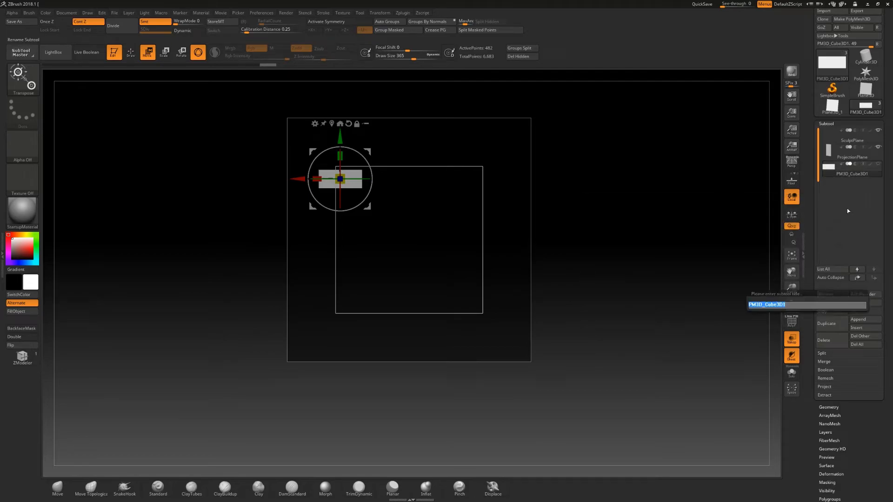
pyautogui.write('Br')
pyautogui.press('Return')
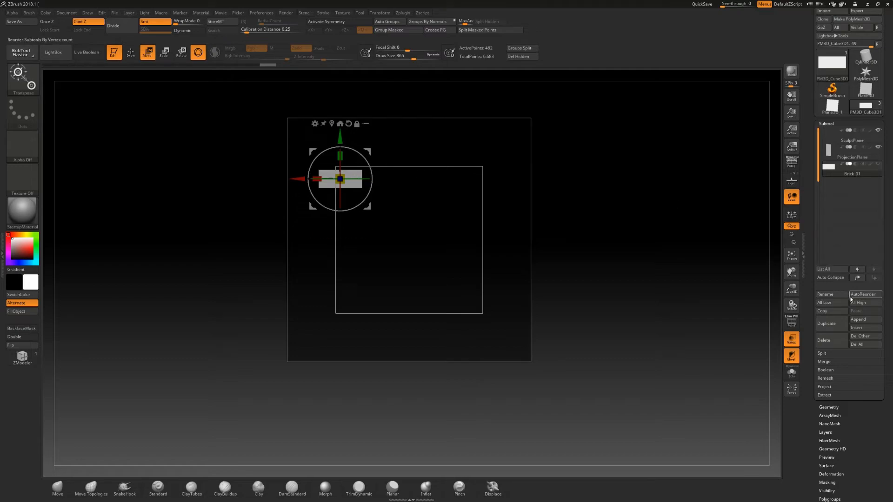
# - Duplicate the Brick_01 subtool
pyautogui.hotkey('ctrl', 'shift')
pyautogui.click(833, 324)
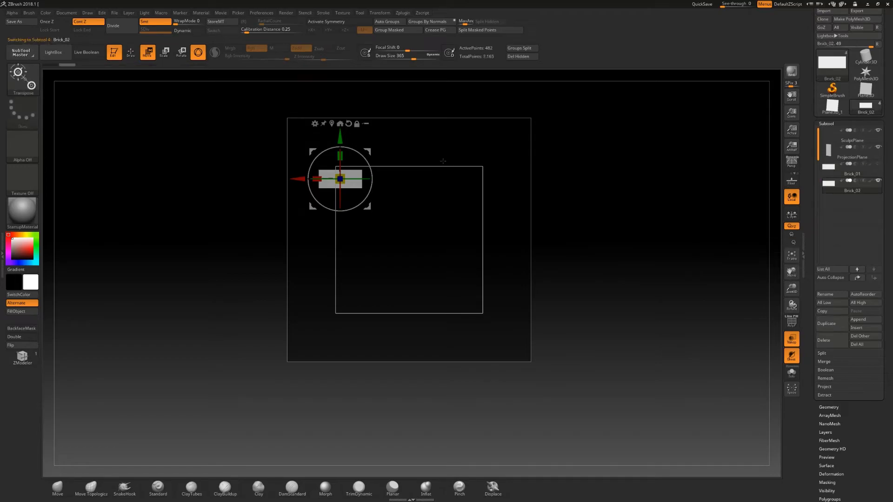
pyautogui.moveTo(300, 179)
pyautogui.mouseDown()
pyautogui.moveTo(336, 178)
pyautogui.moveTo(300, 179)
pyautogui.mouseUp()
# - Try moving the duplicated brick to the right along the plane's top edge
pyautogui.click(878, 174)
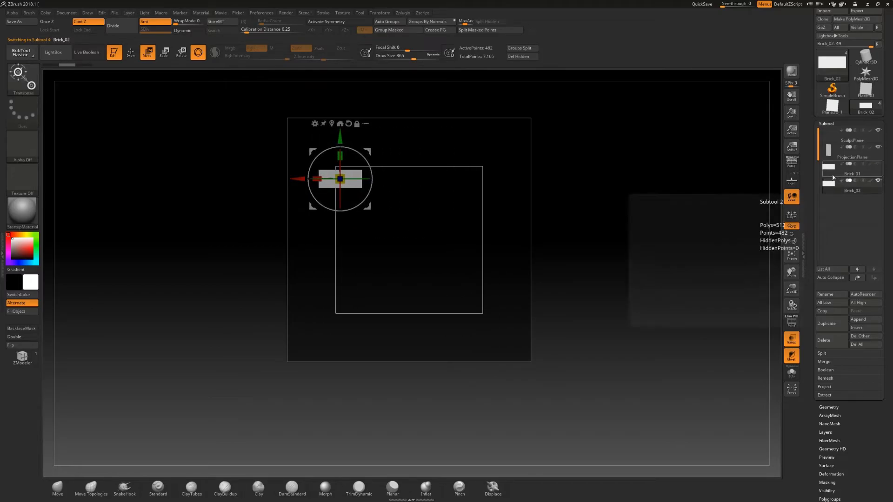
pyautogui.moveTo(298, 179)
pyautogui.mouseDown()
pyautogui.moveTo(336, 176)
pyautogui.moveTo(298, 178)
pyautogui.mouseUp()
pyautogui.hotkey('ctrl', 'z')
pyautogui.click(837, 185)
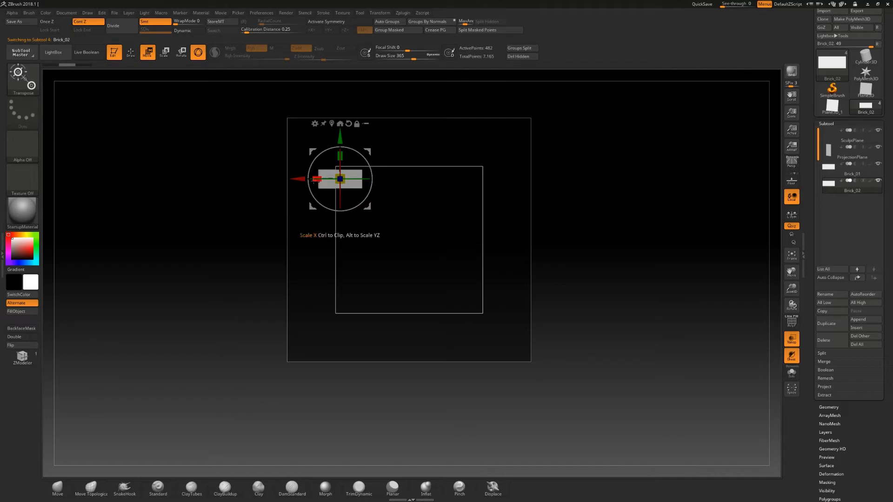
pyautogui.moveTo(298, 178); pyautogui.dragTo(443, 188)
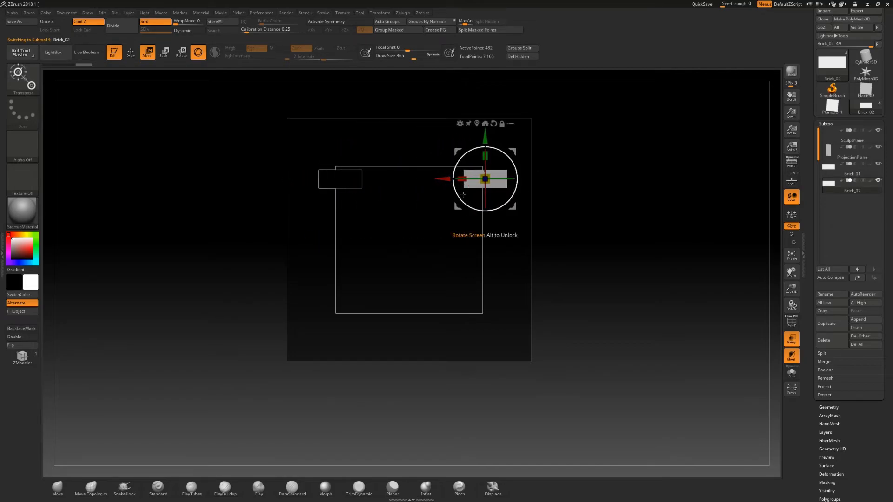
pyautogui.hotkey('ctrl', 'z')
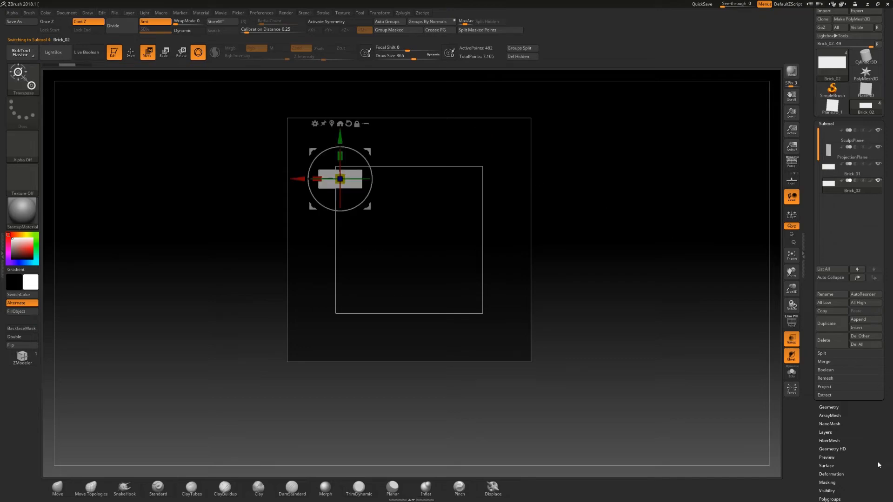
# - Offset the duplicated brick horizontally with Deformation's Offset so it straddles the plane's right edge
pyautogui.moveTo(816, 465); pyautogui.dragTo(842, 316)
pyautogui.click(841, 316)
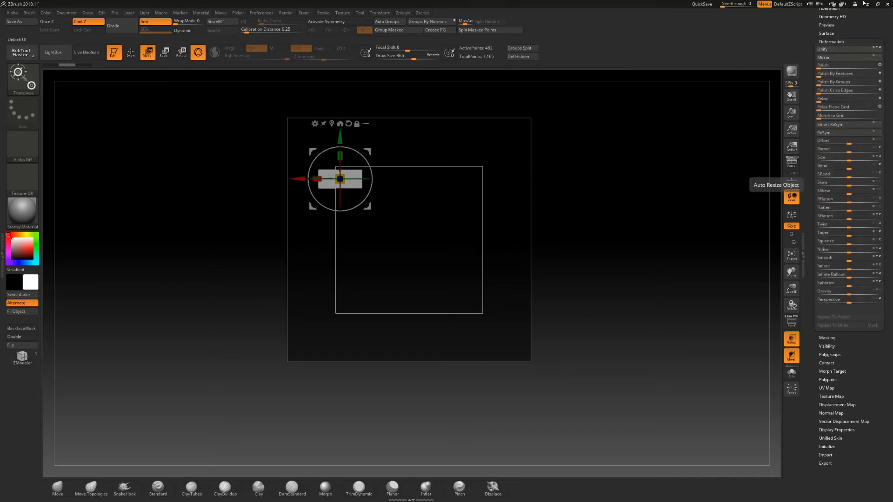
pyautogui.moveTo(807, 115); pyautogui.dragTo(807, 162)
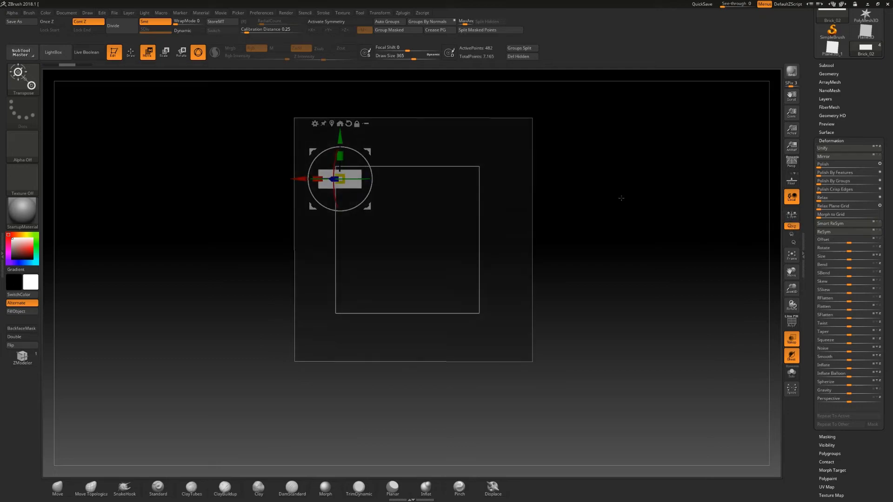
pyautogui.keyDown('alt'); pyautogui.moveTo(623, 198); pyautogui.dragTo(626, 216); pyautogui.keyUp('alt')
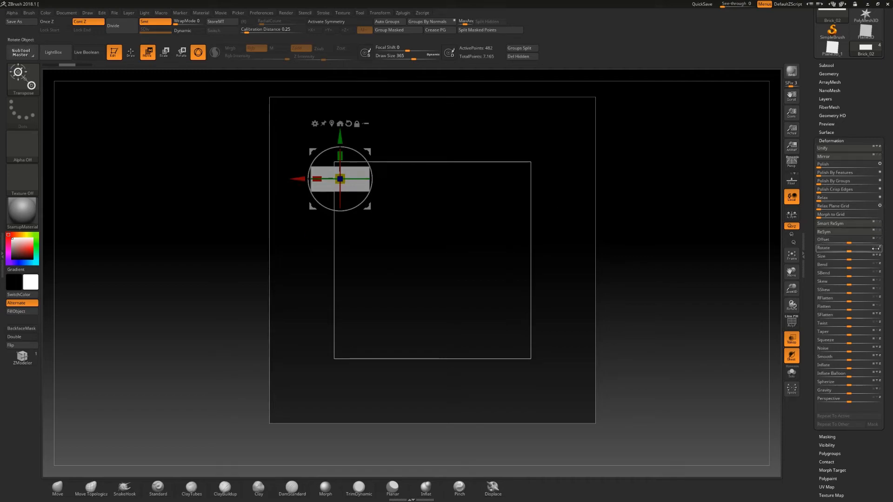
pyautogui.moveTo(849, 242); pyautogui.dragTo(880, 242)
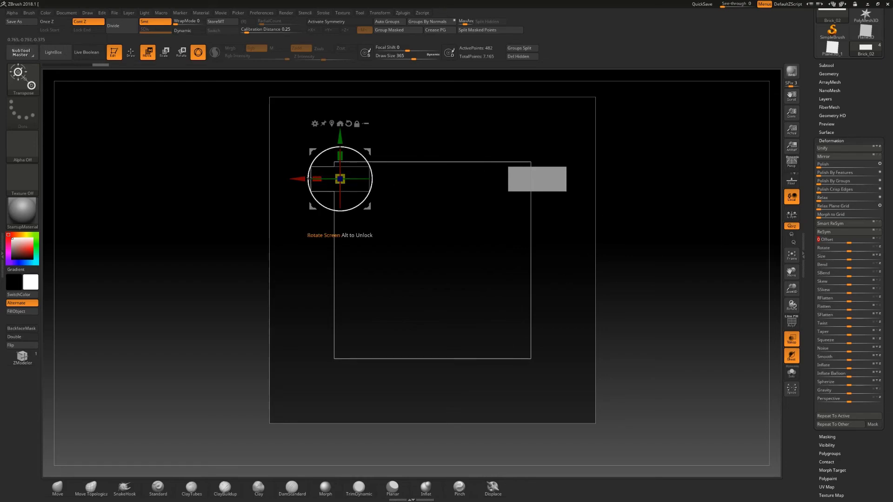
# - Duplicate the brick as Brick_03 and move the copy to the top center of the plane between the two edge bricks
pyautogui.hotkey('ctrl', 'shift', 'd')
pyautogui.moveTo(298, 179); pyautogui.dragTo(361, 179)
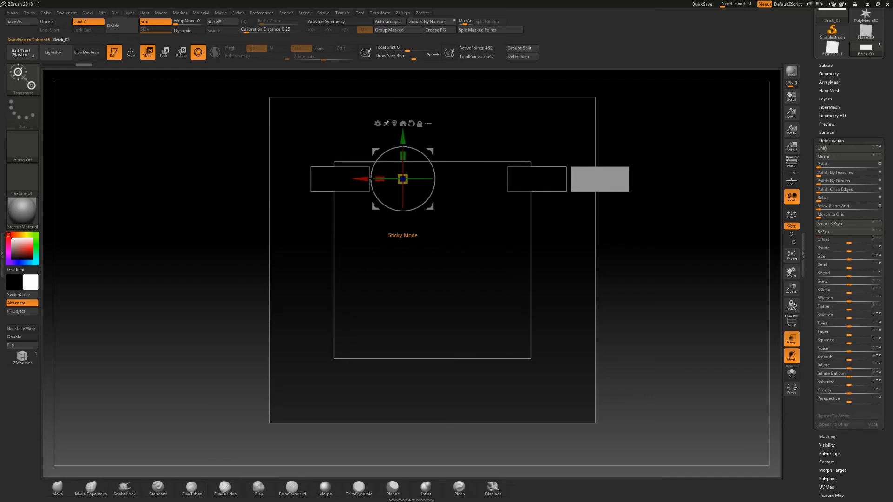
pyautogui.click(395, 125)
pyautogui.moveTo(565, 179); pyautogui.dragTo(397, 179)
pyautogui.moveTo(435, 141); pyautogui.dragTo(436, 123)
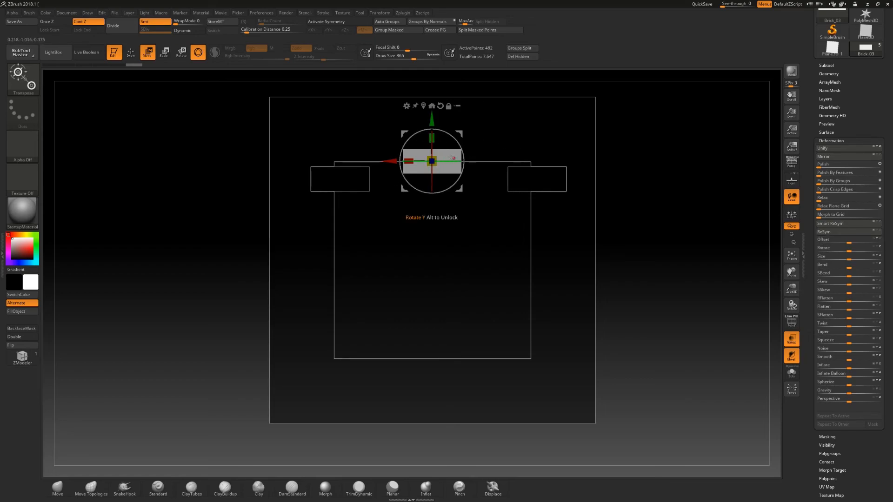
# - Duplicate the brick as Brick_04 and offset it vertically to straddle the plane's bottom edge
pyautogui.hotkey('ctrl', 'shift', 'd')
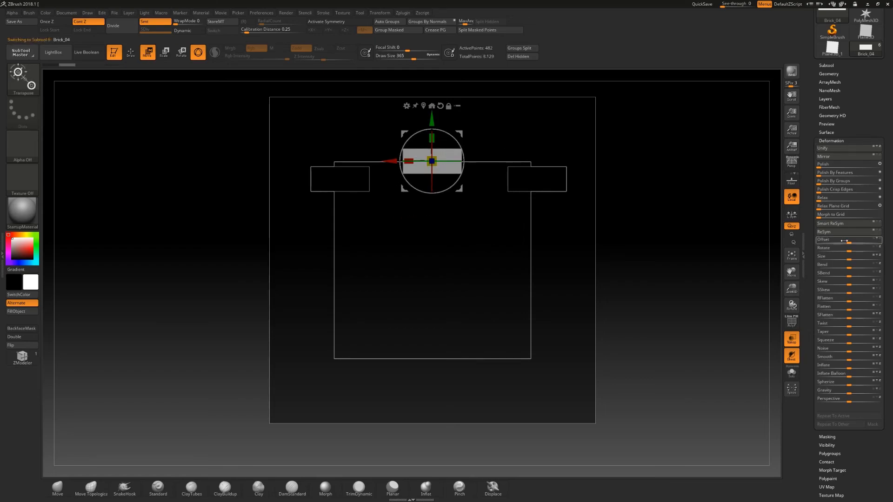
pyautogui.moveTo(851, 243); pyautogui.dragTo(885, 244)
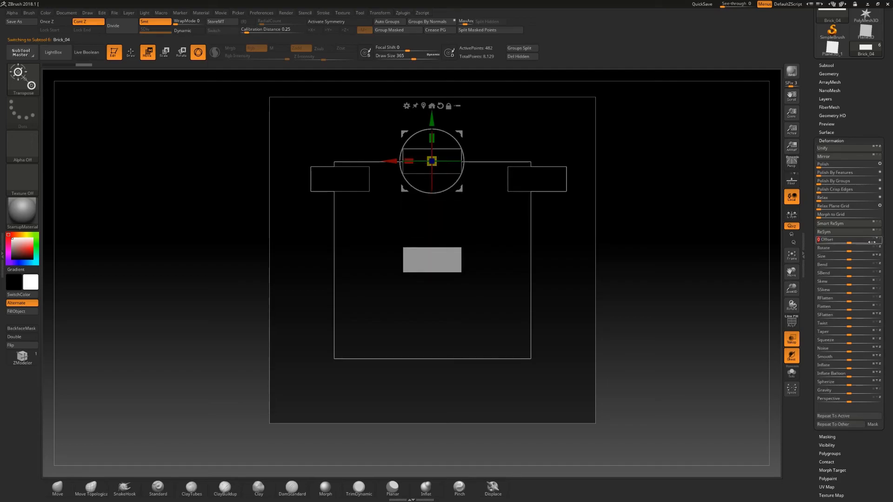
pyautogui.click(836, 424)
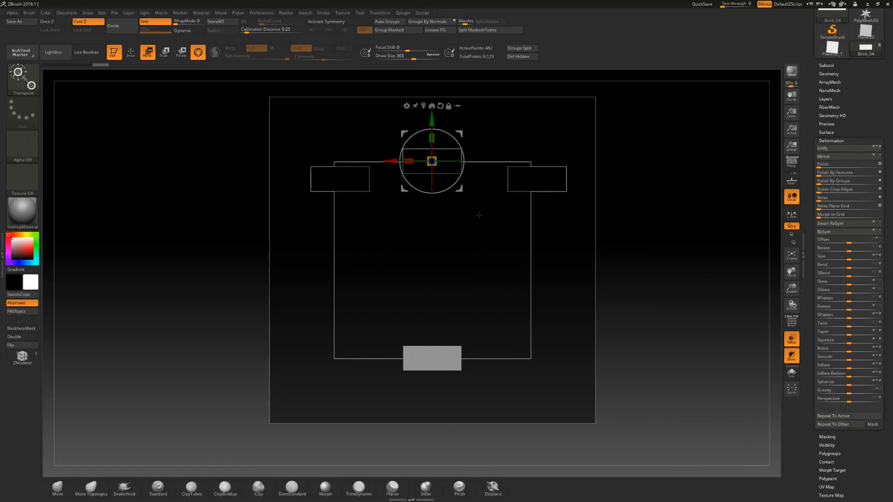